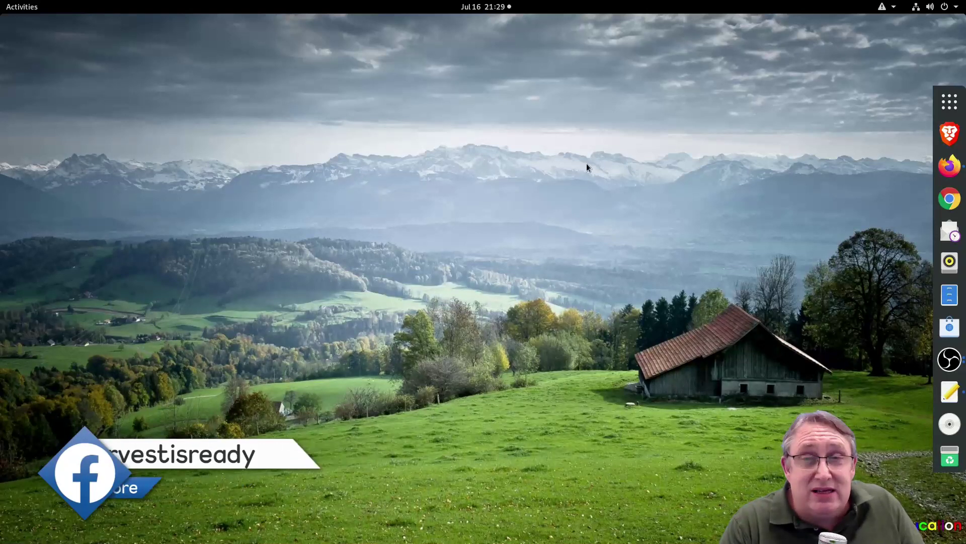
Switch to Firefox showing the OpenLP 2.4 manual's Custom Stage Views section.
left_click(949, 166)
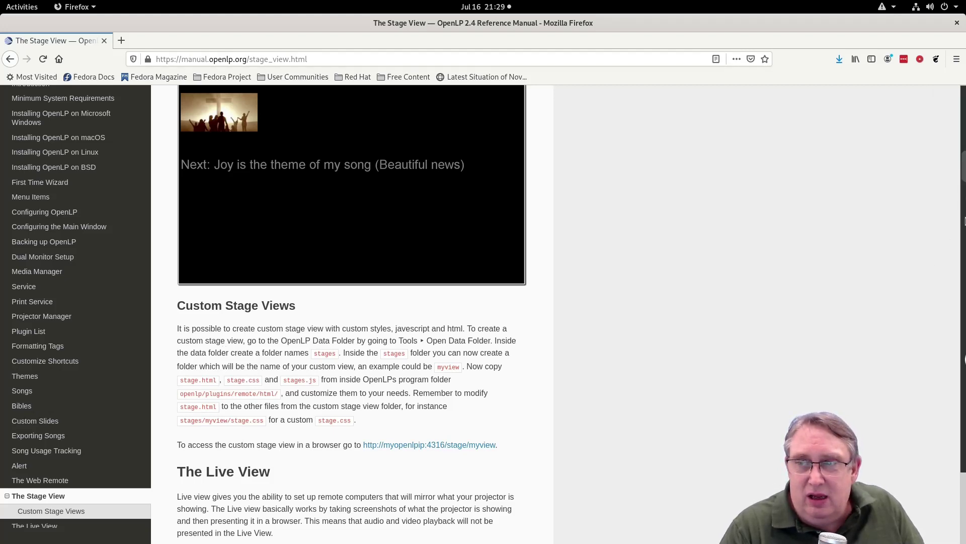
Switch to the Text Editor note holding the 'Link to Files:' Google Drive link.
mouse_move(955, 287)
left_click(950, 392)
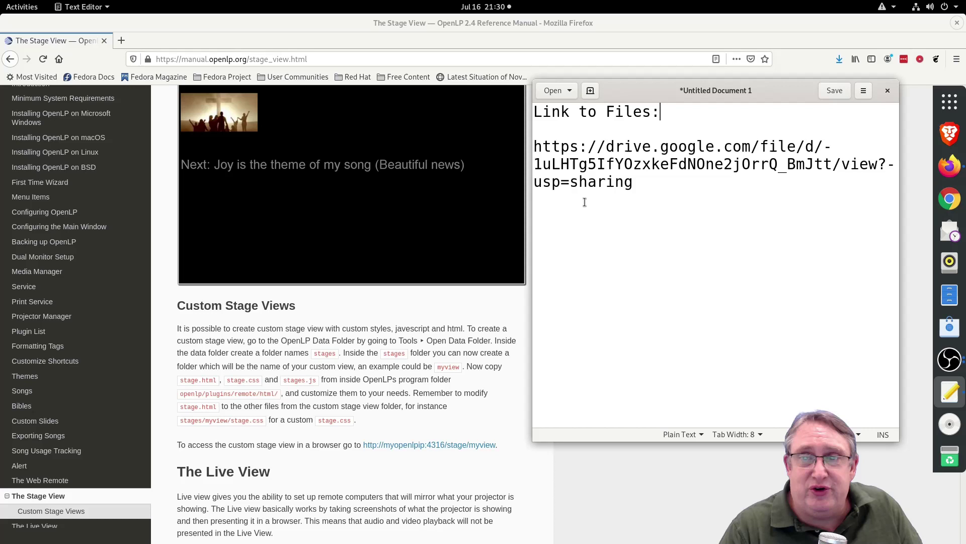
Copy the Google Drive sharing link from the note.
left_click_drag(537, 145, 634, 183)
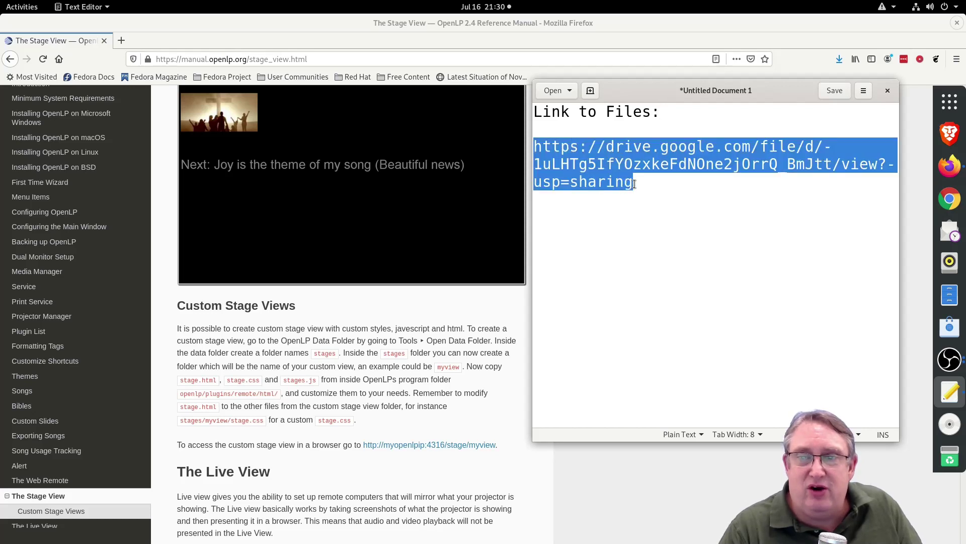
right_click(600, 165)
left_click(622, 217)
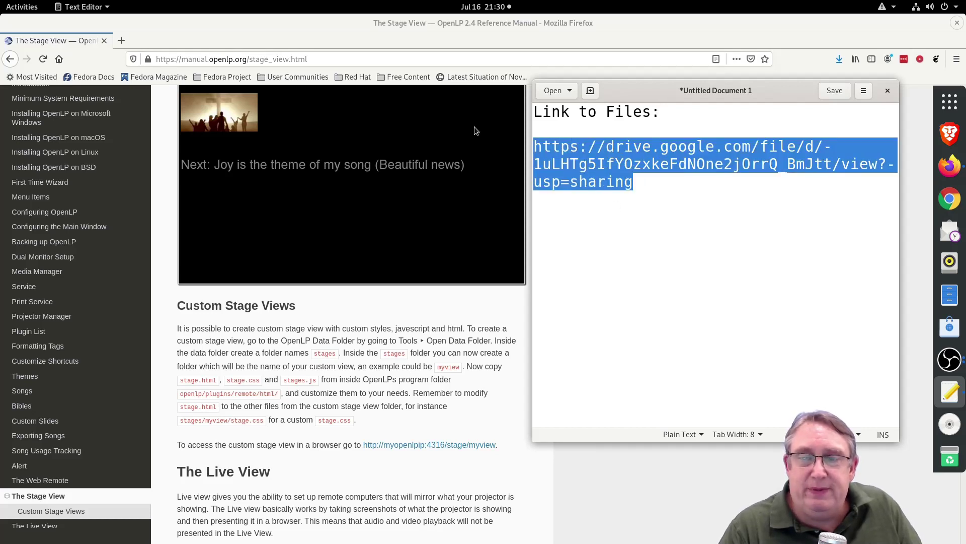
Load the copied link in a new Firefox tab to preview transthird.zip.
left_click(120, 40)
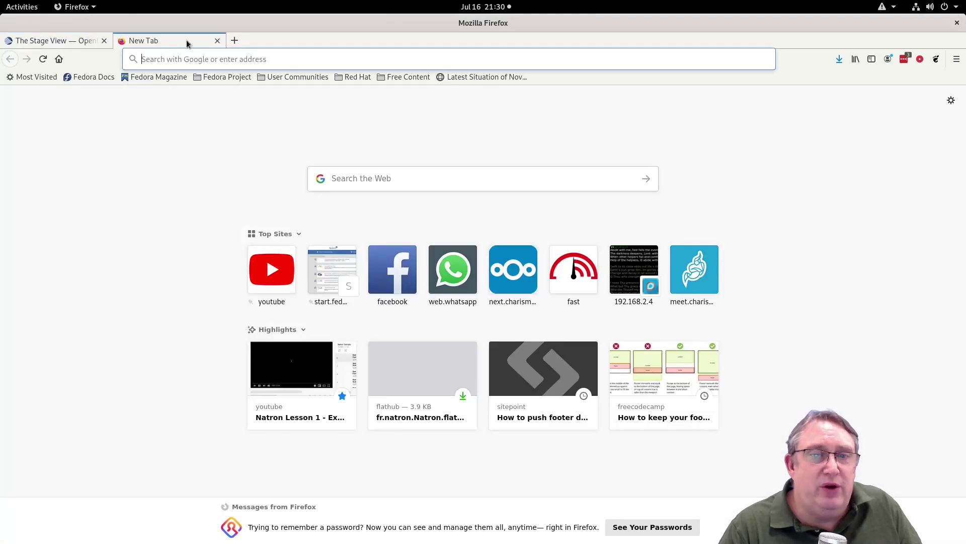
right_click(177, 57)
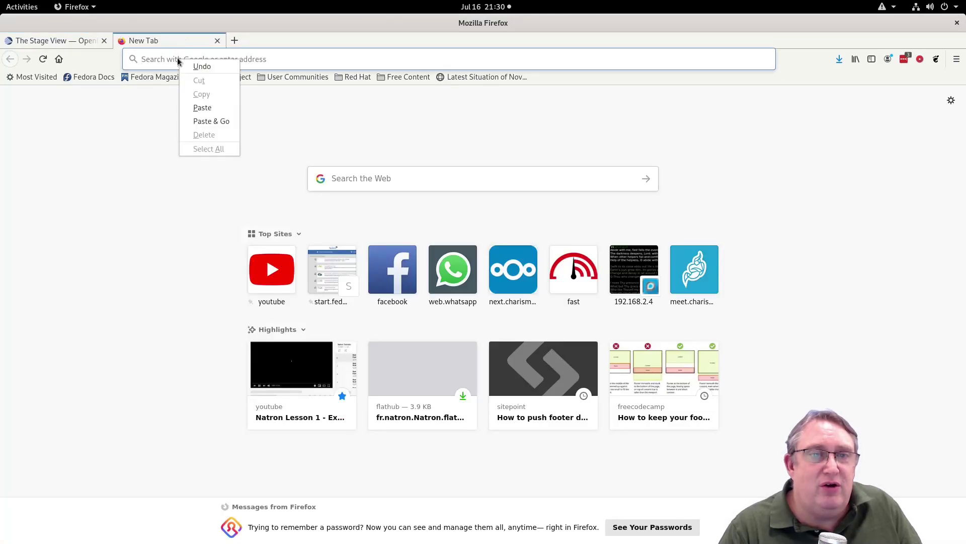
left_click(204, 105)
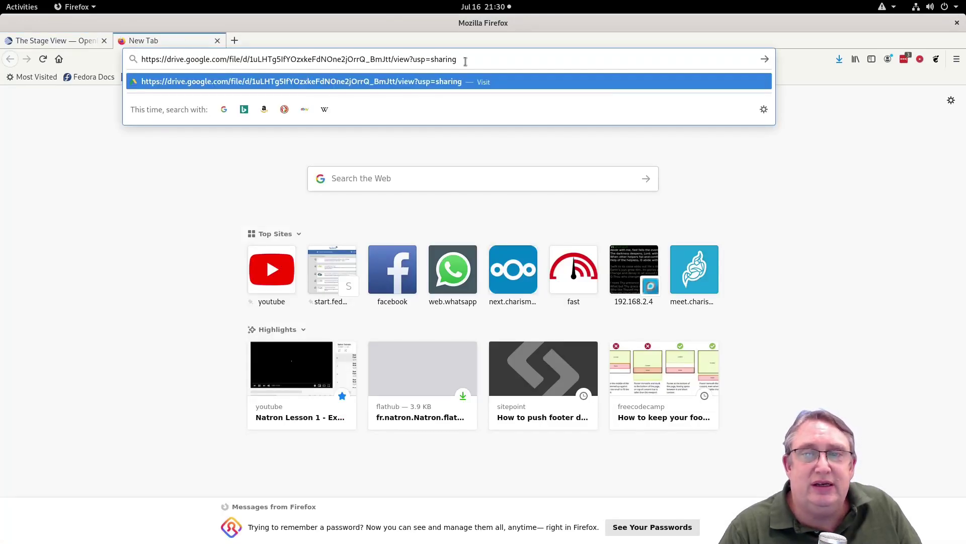
key("Return")
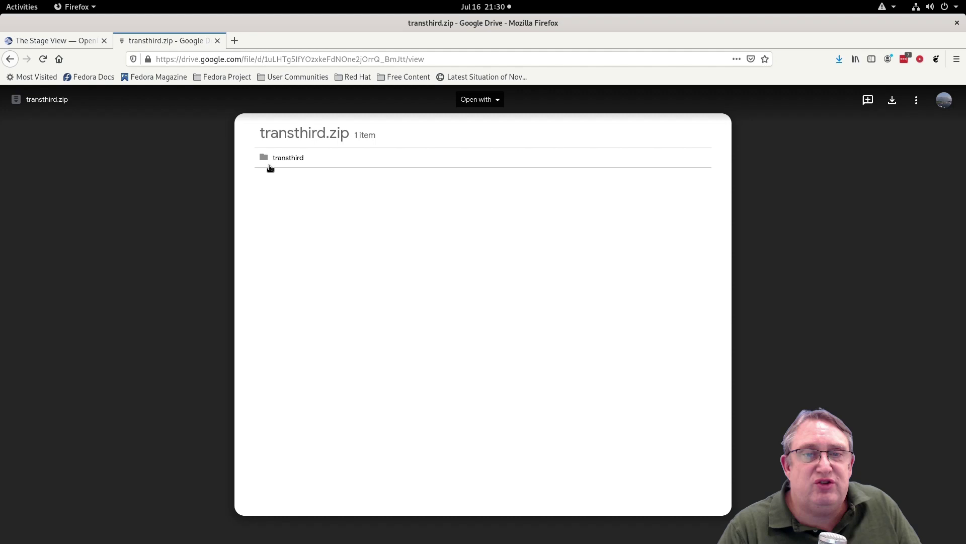
Download transthird.zip from Google Drive and open it with Archive Manager.
left_click(288, 159)
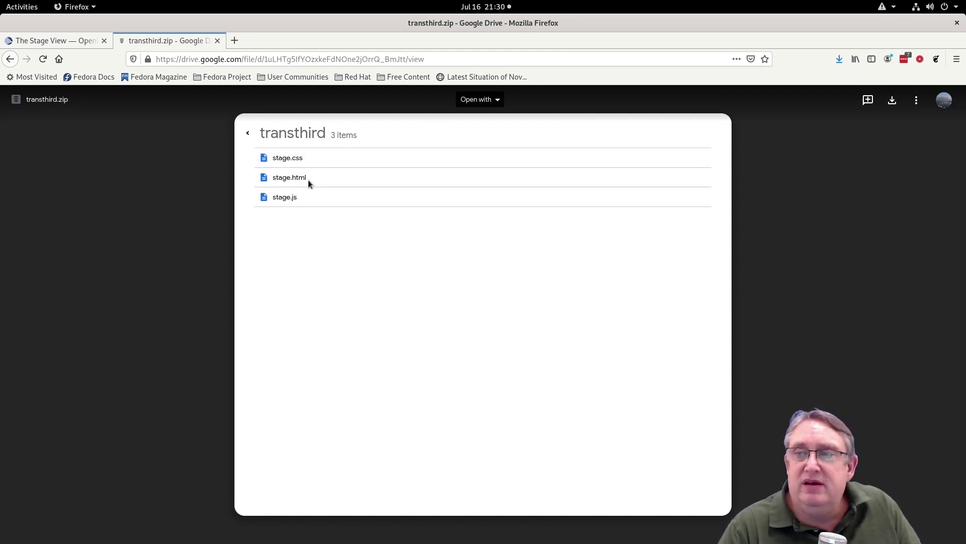
left_click(892, 99)
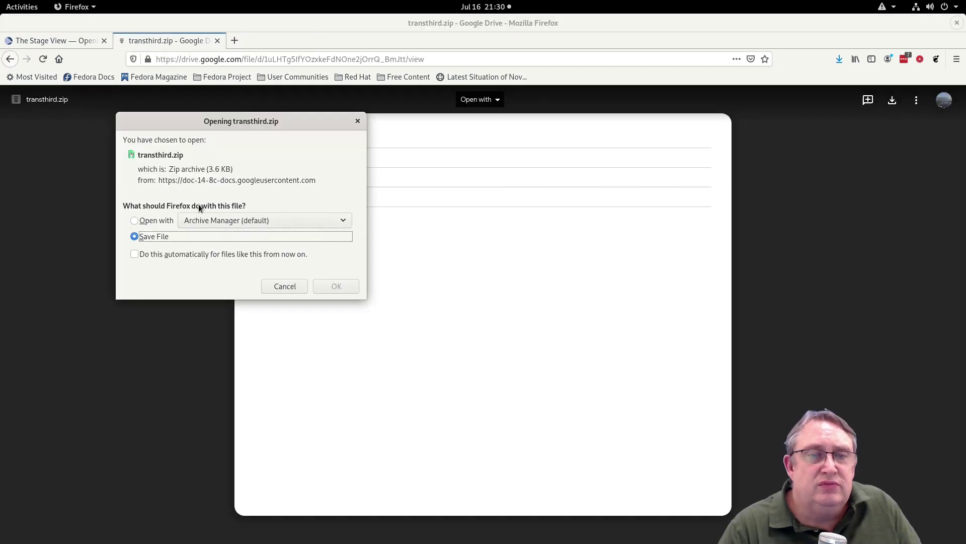
left_click(159, 220)
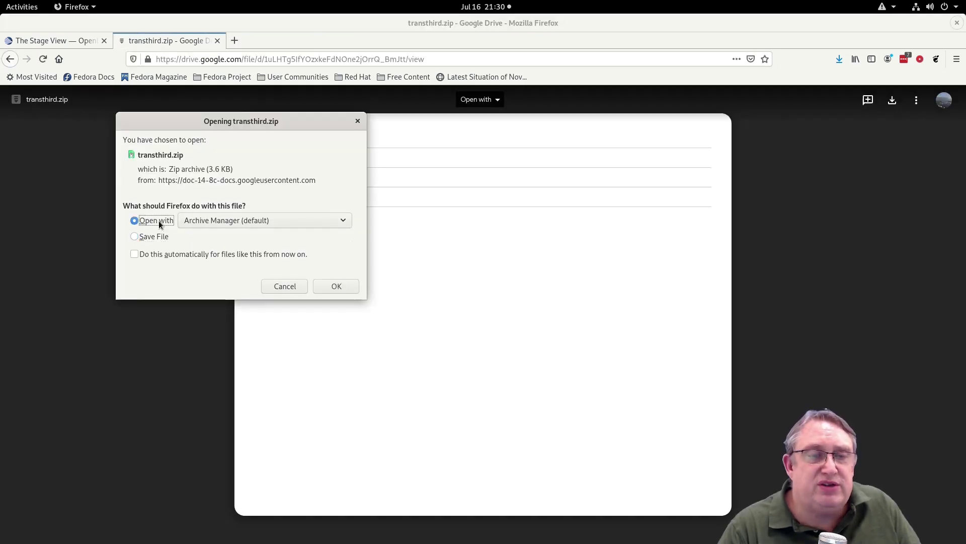
left_click(328, 285)
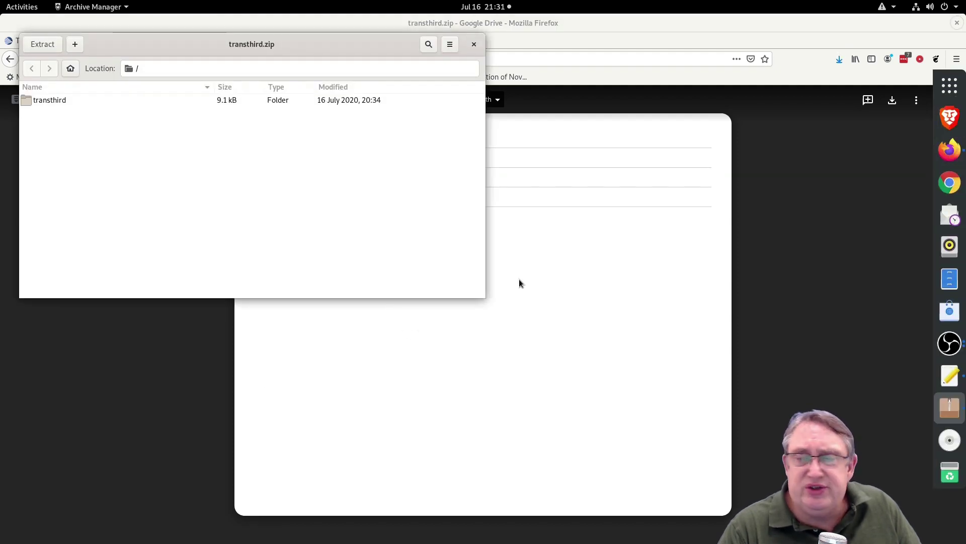
Minimise Firefox and open the archive's transthird folder listing stage.css, stage.html and stage.js.
left_click_drag(240, 44, 428, 111)
right_click(424, 27)
left_click(431, 48)
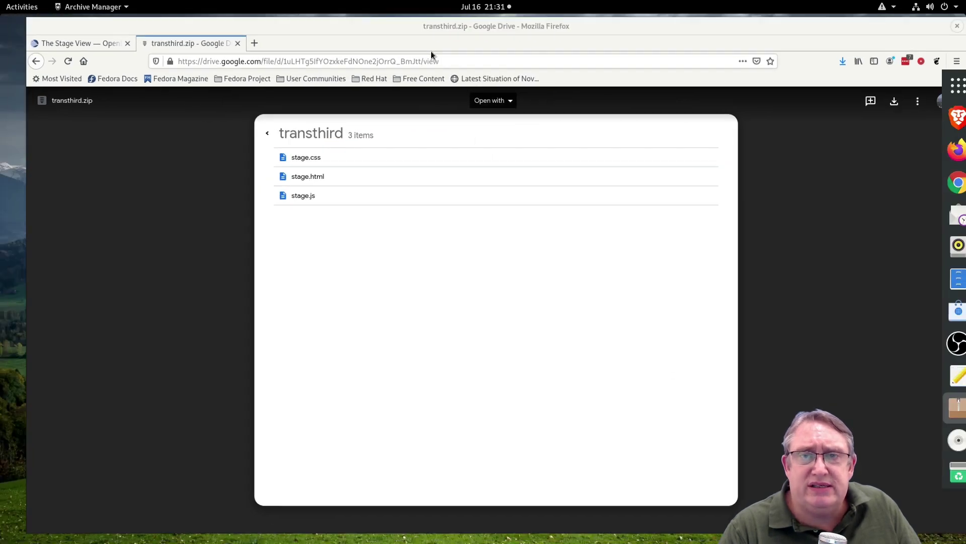
left_click_drag(454, 111, 284, 58)
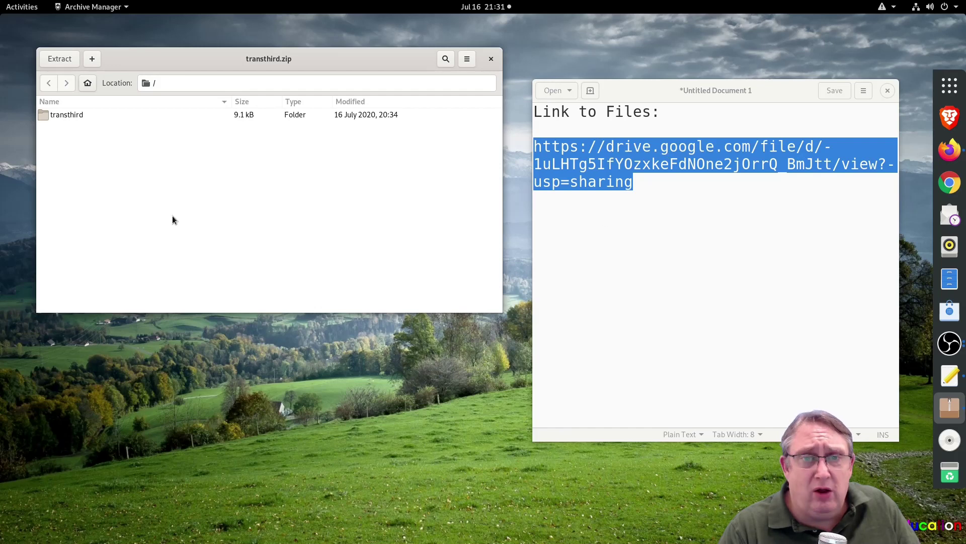
double_click(49, 115)
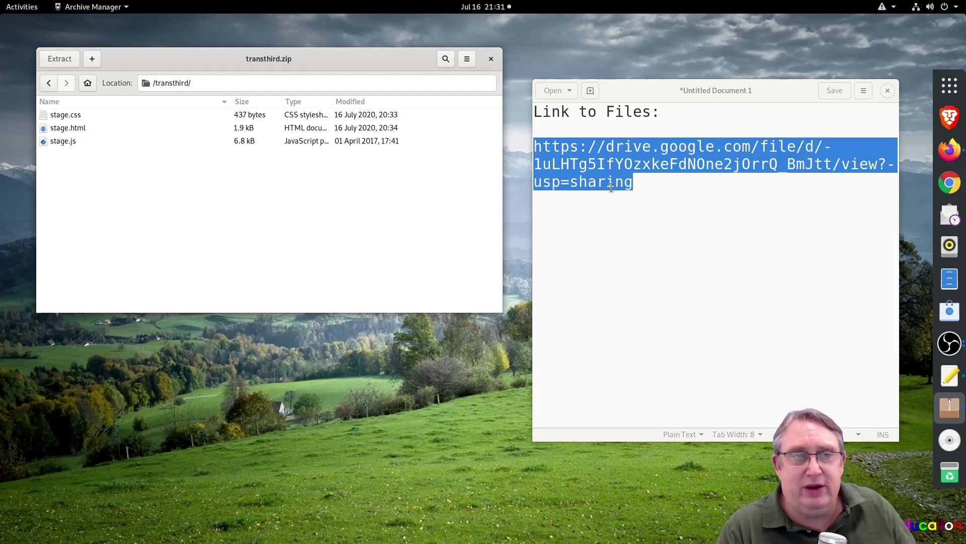
key("super")
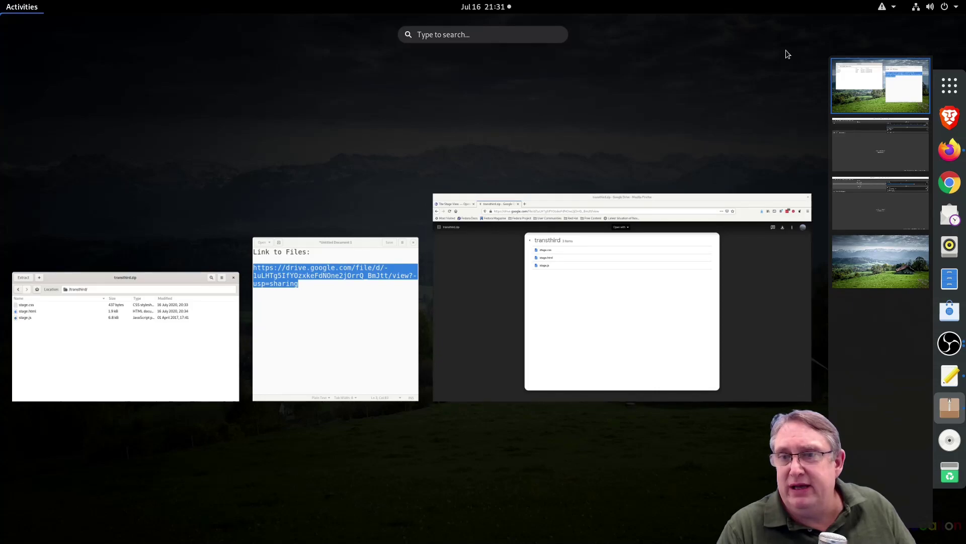
Launch OpenLP by searching 'op' in the Activities overview.
mouse_move(2, 2)
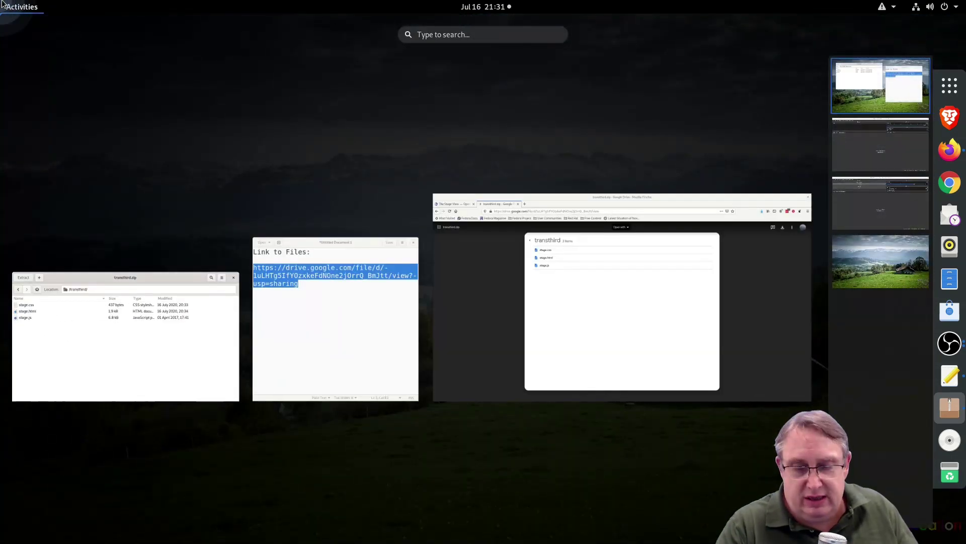
type("op")
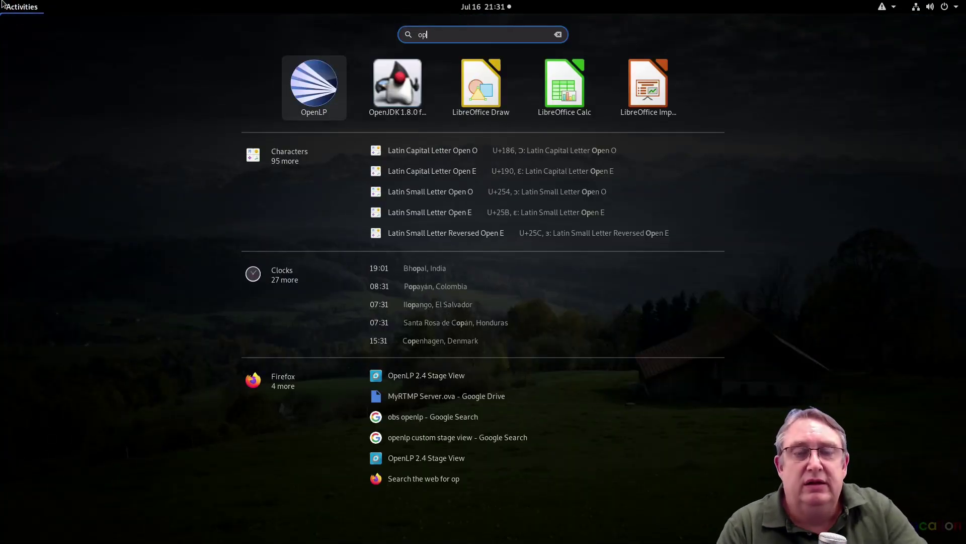
key("Return")
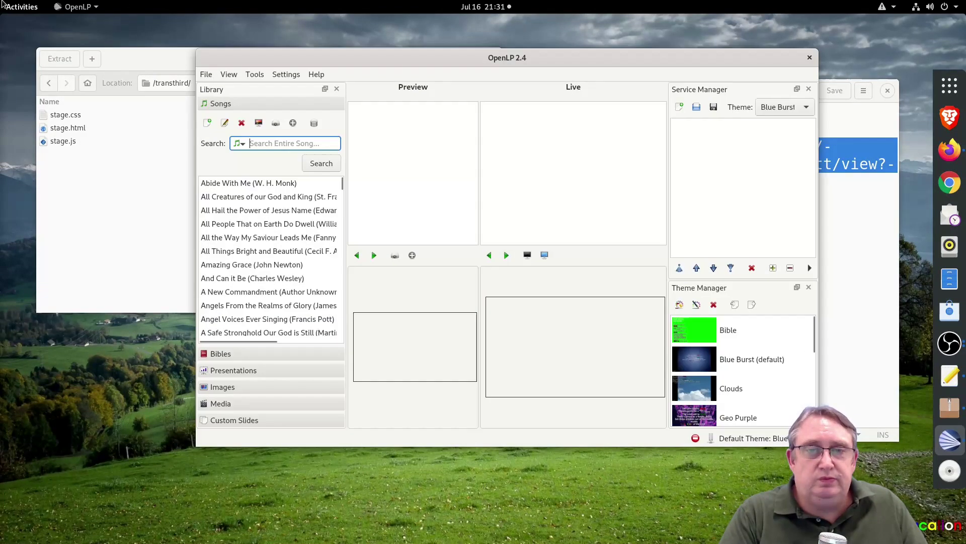
Open OpenLP's data folder (~/.local/share/openlp) in Files from the Tools menu.
left_click(229, 74)
mouse_move(255, 76)
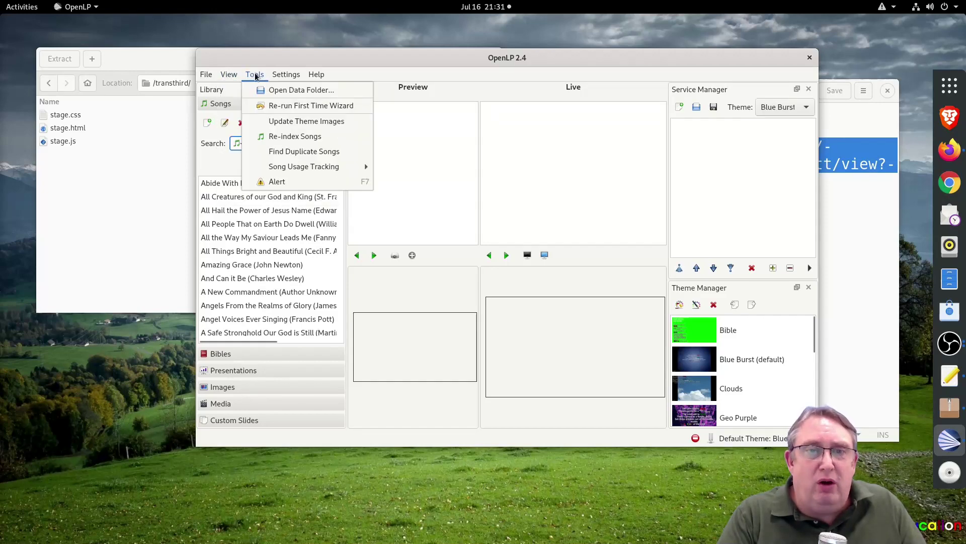
left_click(294, 92)
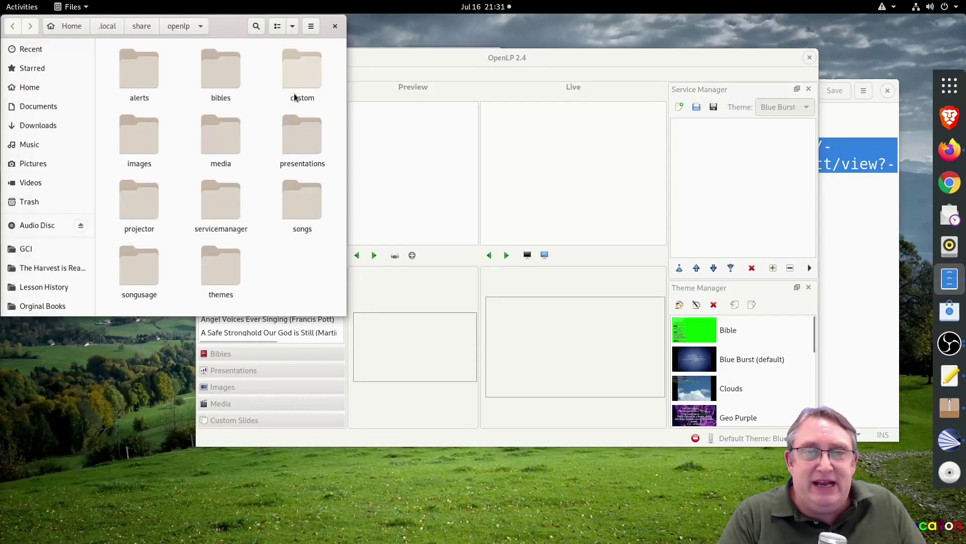
left_click_drag(234, 30, 715, 110)
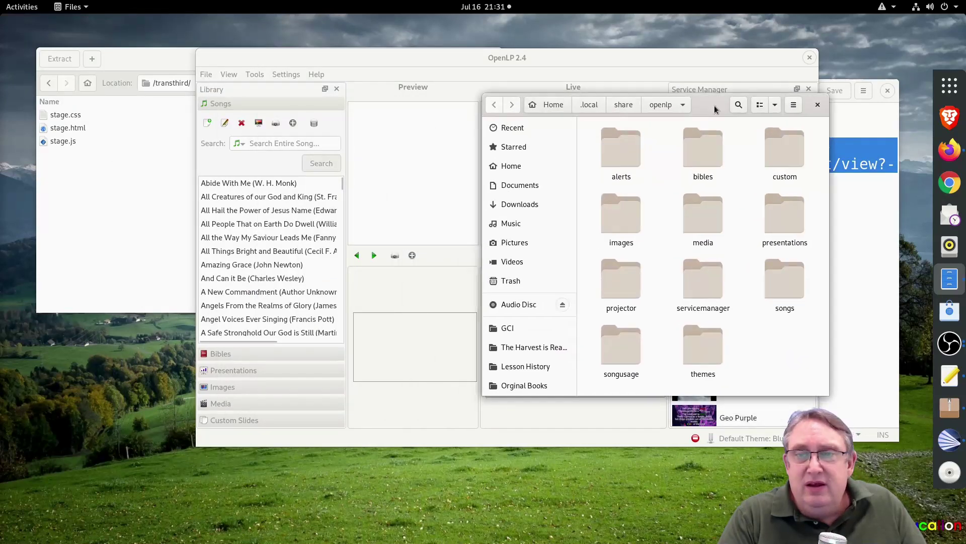
Create a new empty folder named 'stages' in the openlp data folder.
right_click(760, 339)
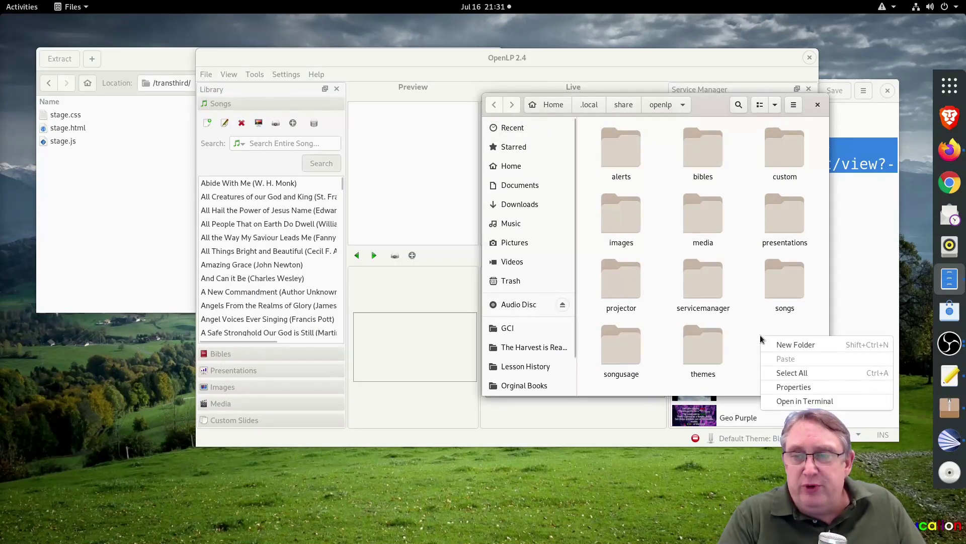
left_click(778, 344)
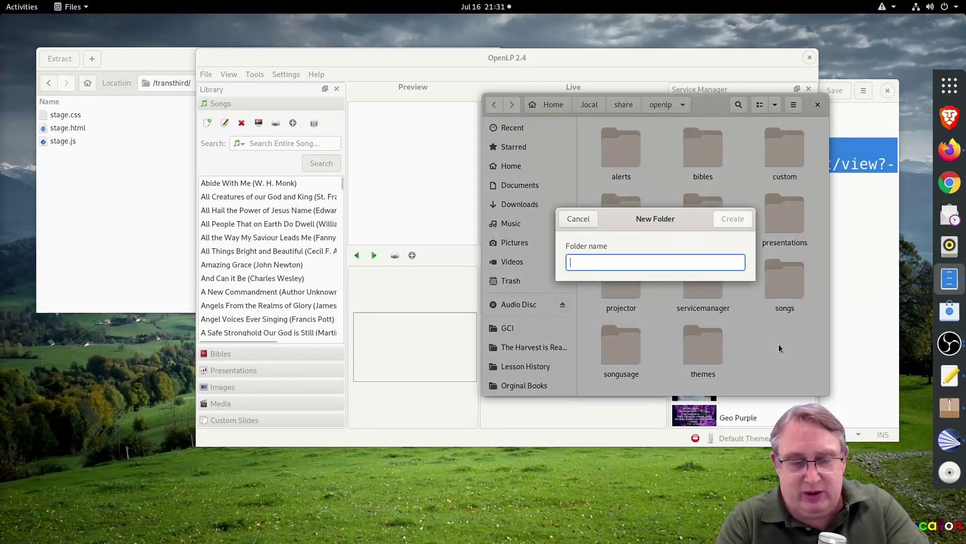
type("stag")
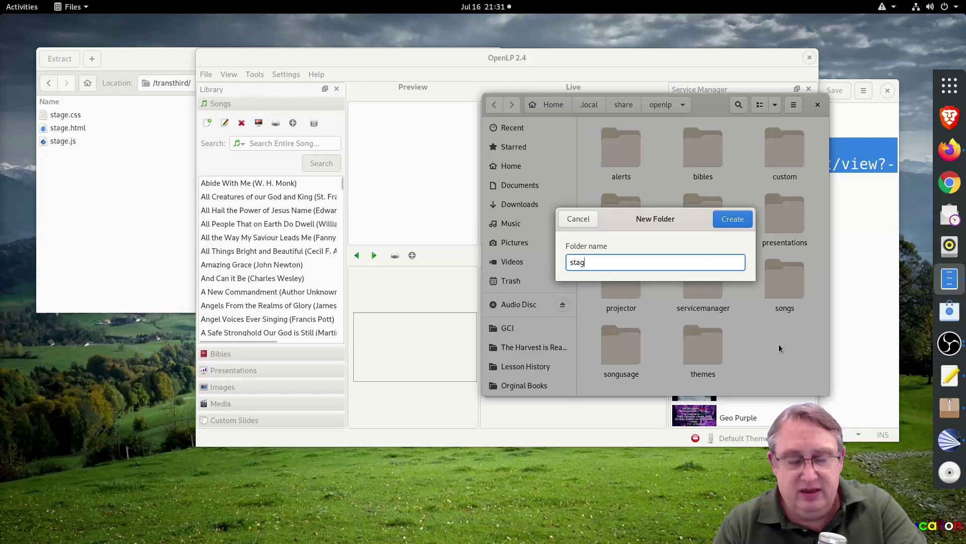
type("es")
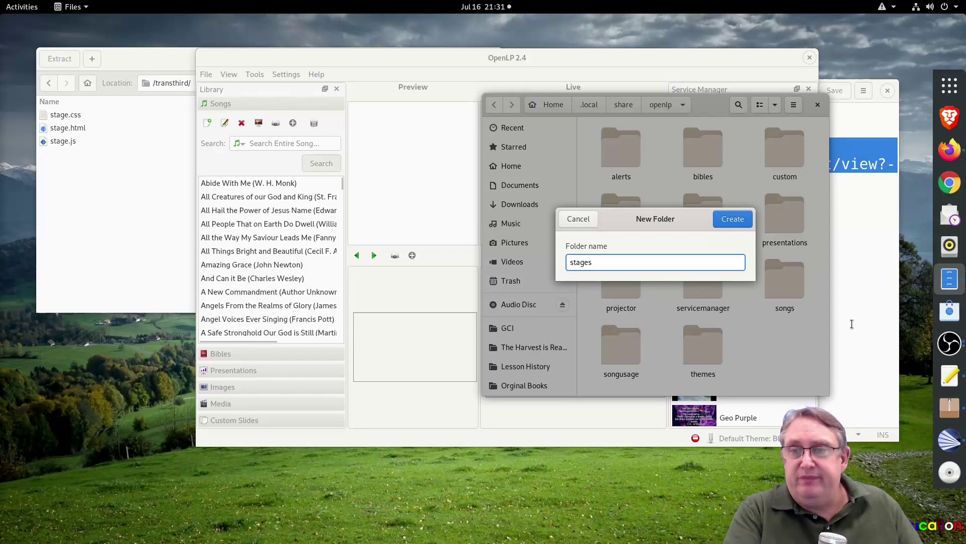
left_click(732, 219)
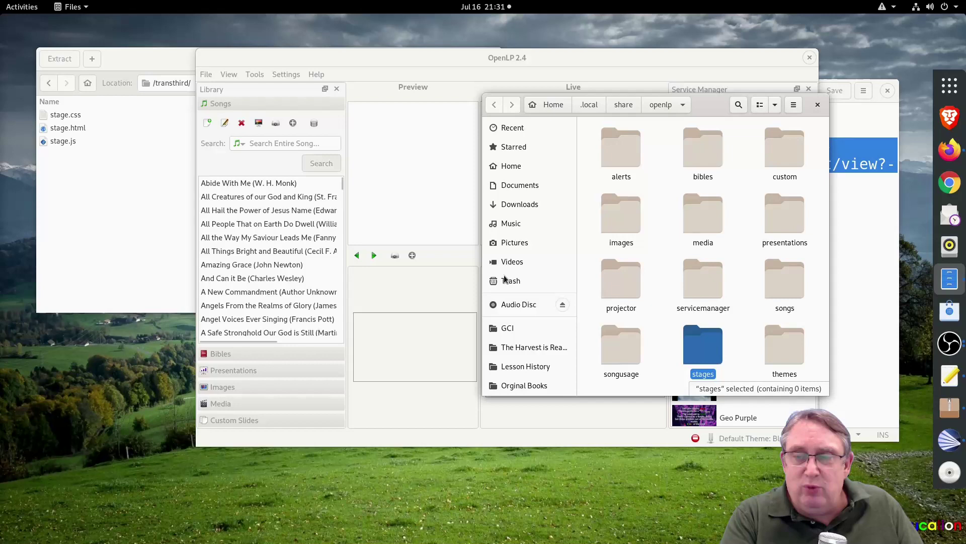
Open stage.html and stage.css from the archive in Text Editor.
right_click(68, 127)
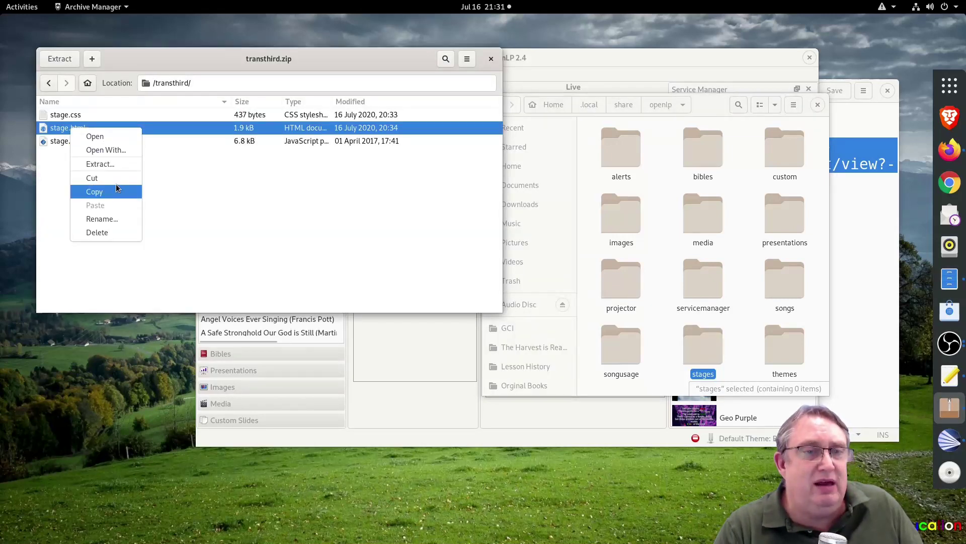
left_click(111, 151)
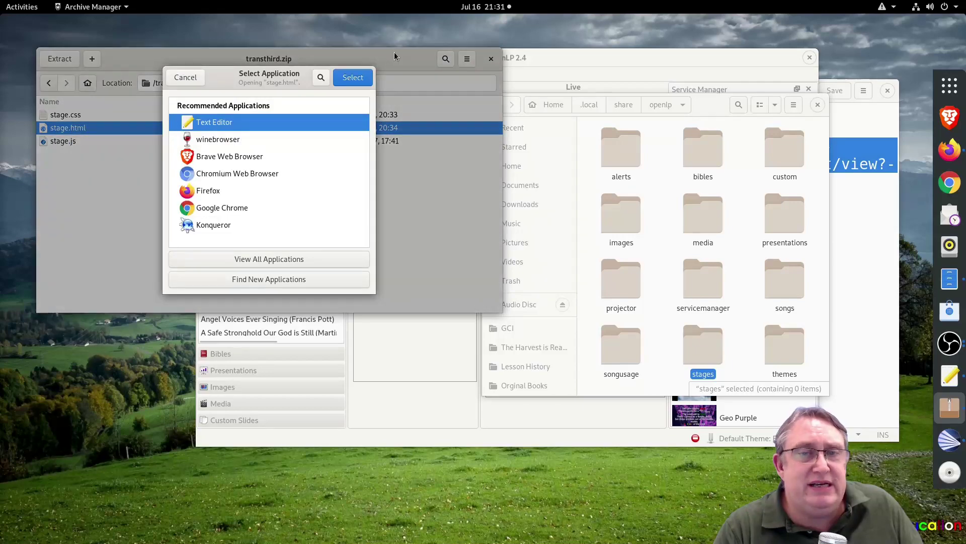
left_click(351, 77)
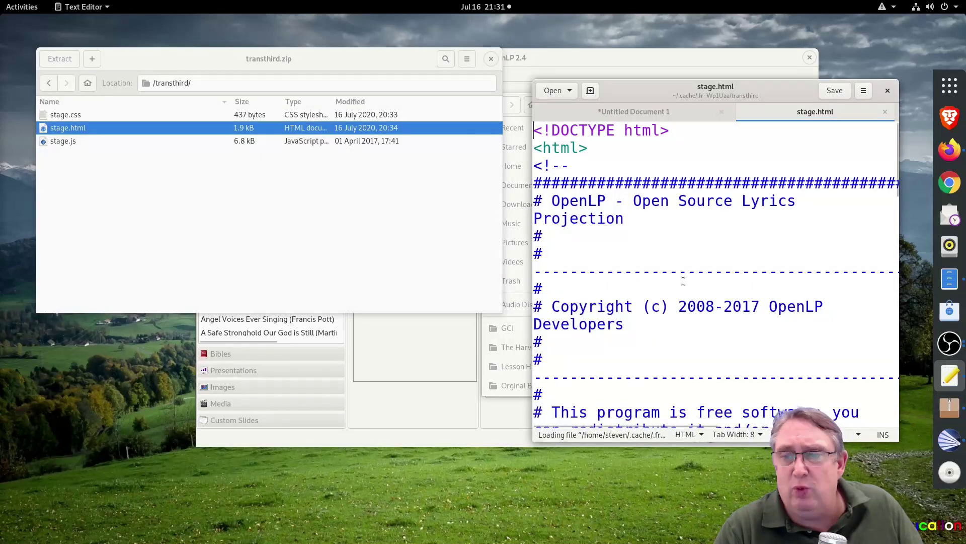
scroll(682, 280, "down", 8)
scroll(682, 281, "down", 5)
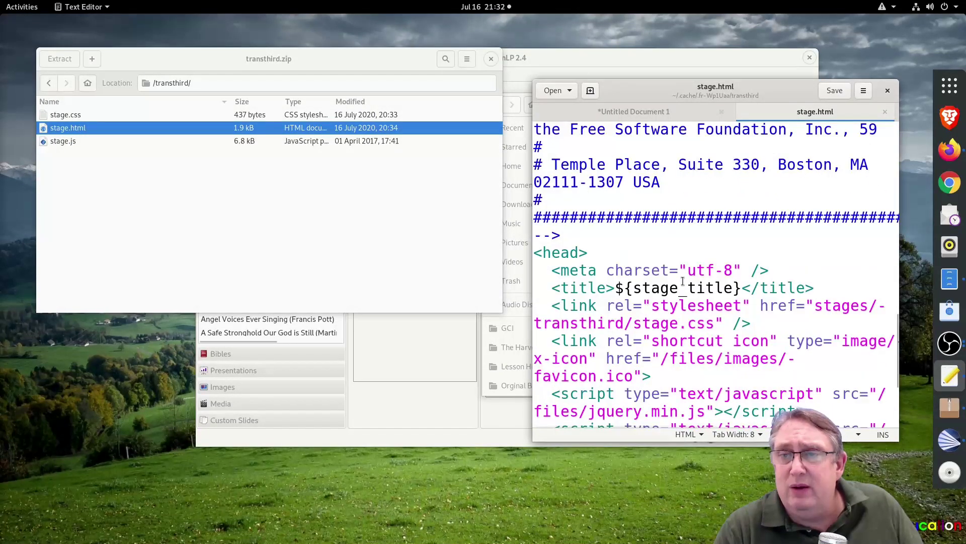
double_click(73, 118)
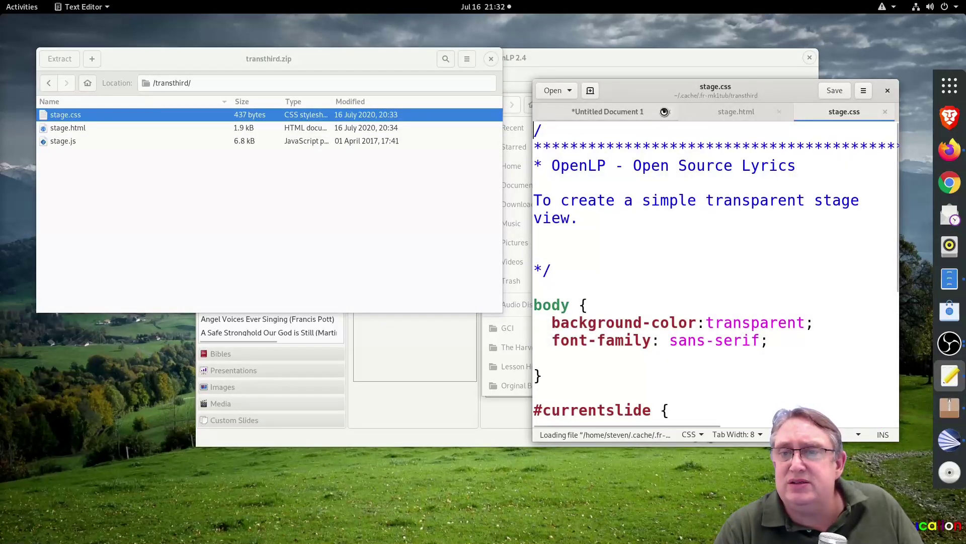
scroll(694, 274, "down", 5)
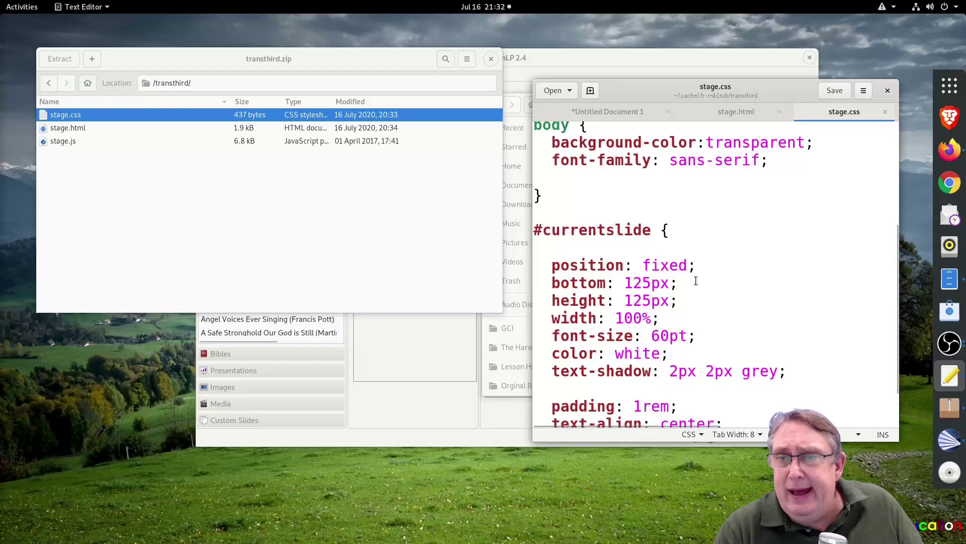
scroll(699, 270, "up", 5)
Copy 'transthird' from stage.html's stages/transthird/stage.css stylesheet path.
left_click(736, 111)
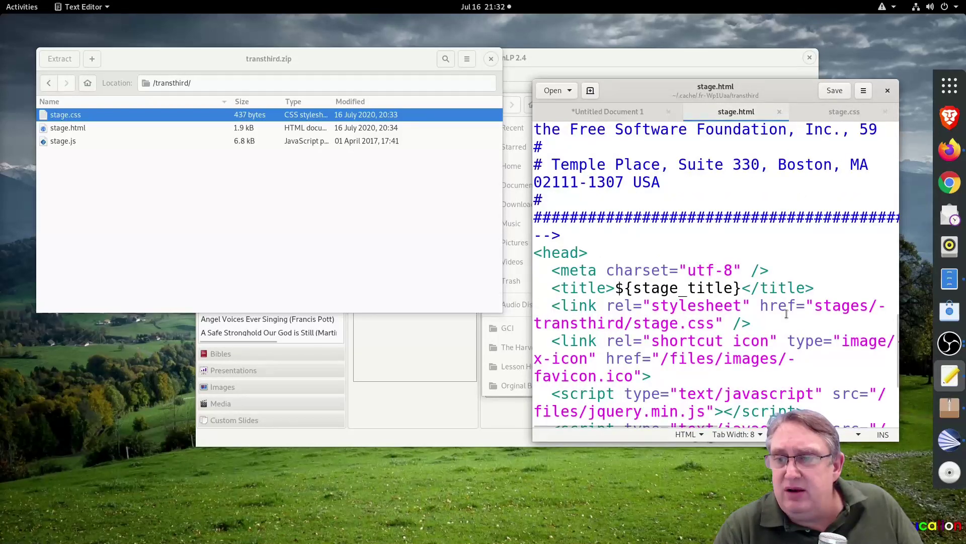
left_click_drag(683, 88, 560, 80)
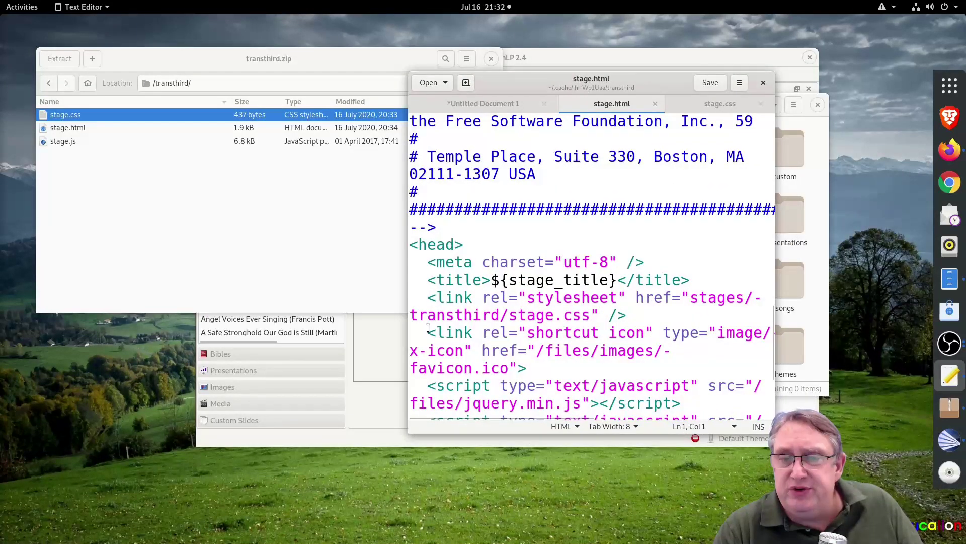
left_click_drag(410, 324, 285, 325)
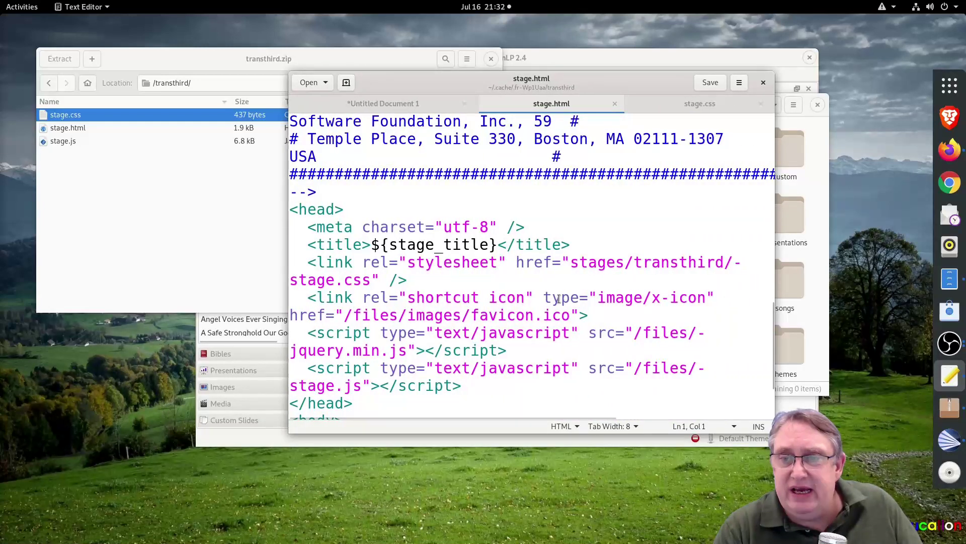
right_click(652, 263)
left_click(706, 309)
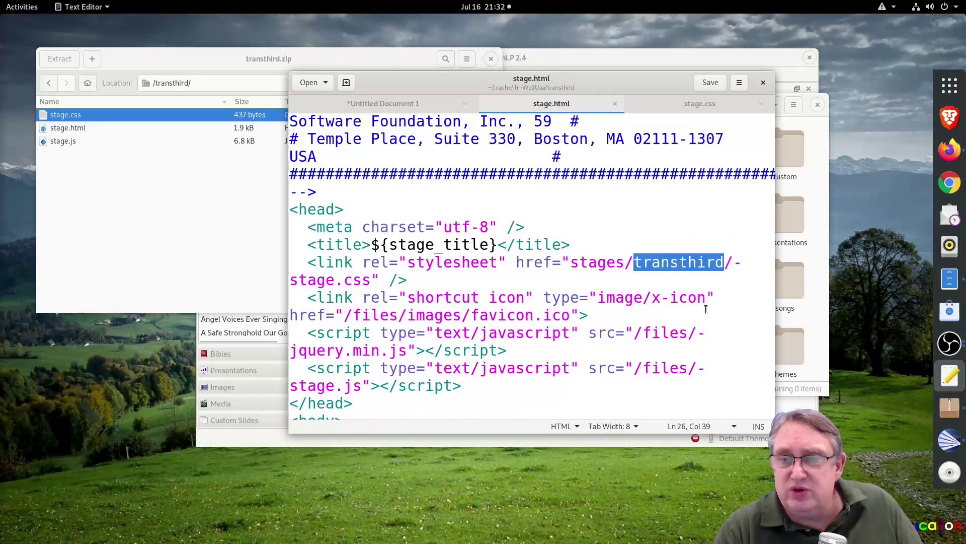
Inside openlp/stages, create a folder named 'transthird' using the pasted name.
left_click(821, 136)
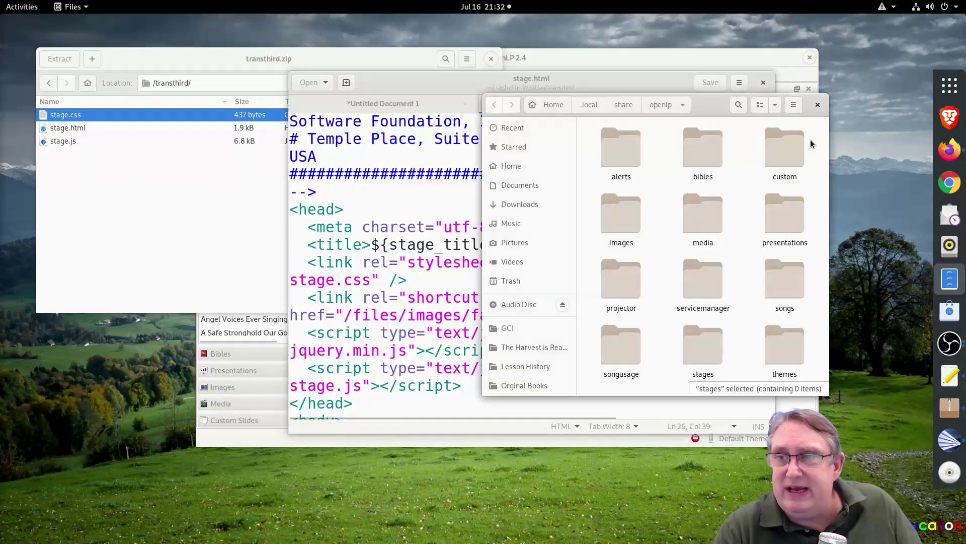
double_click(719, 349)
right_click(628, 177)
left_click(641, 188)
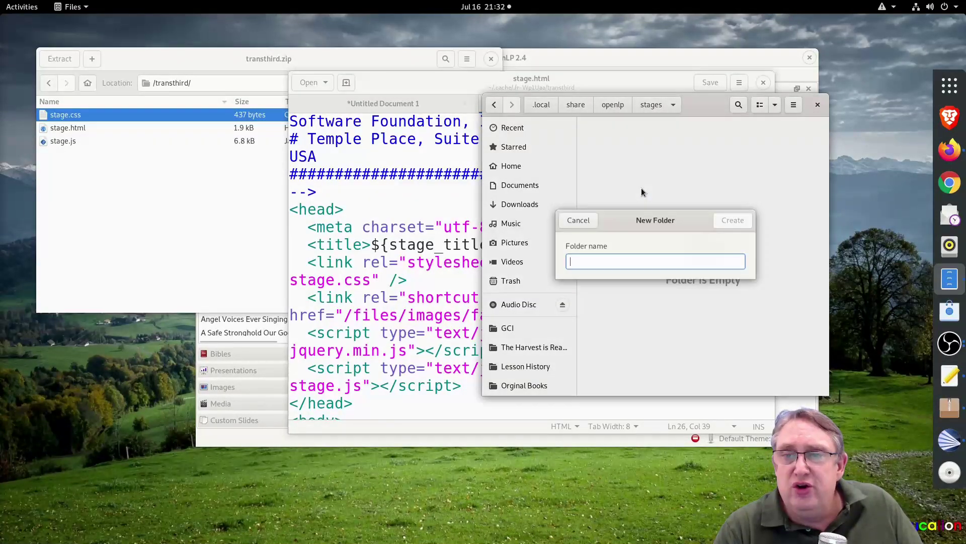
right_click(631, 261)
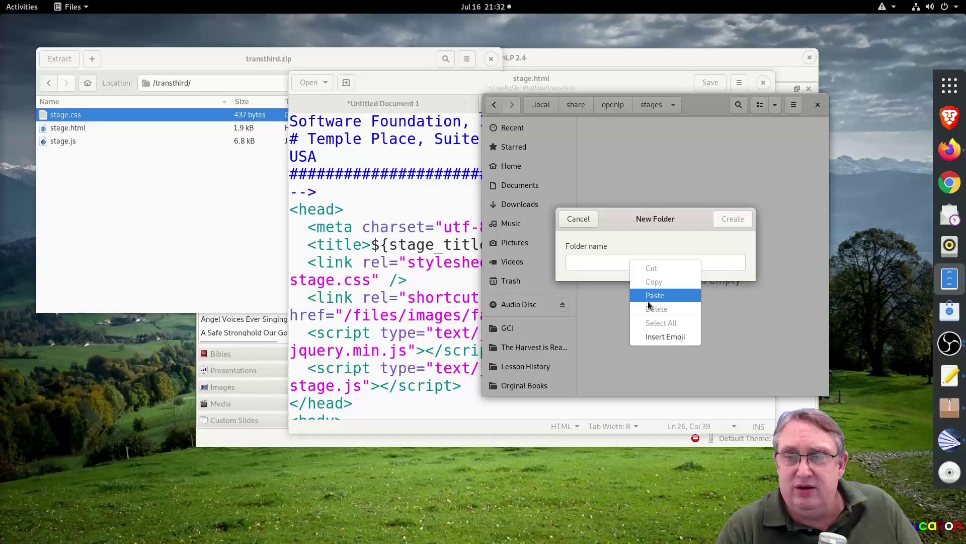
left_click(654, 295)
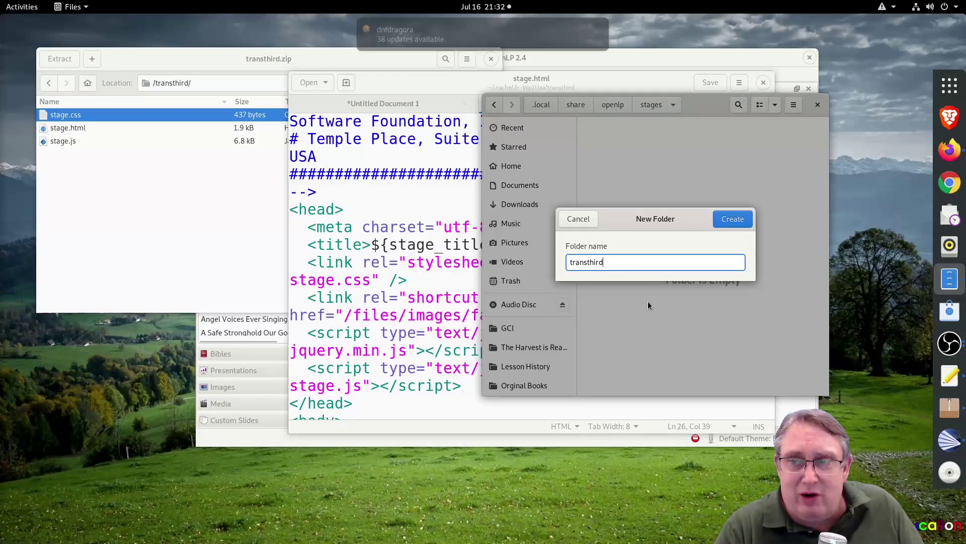
left_click(735, 219)
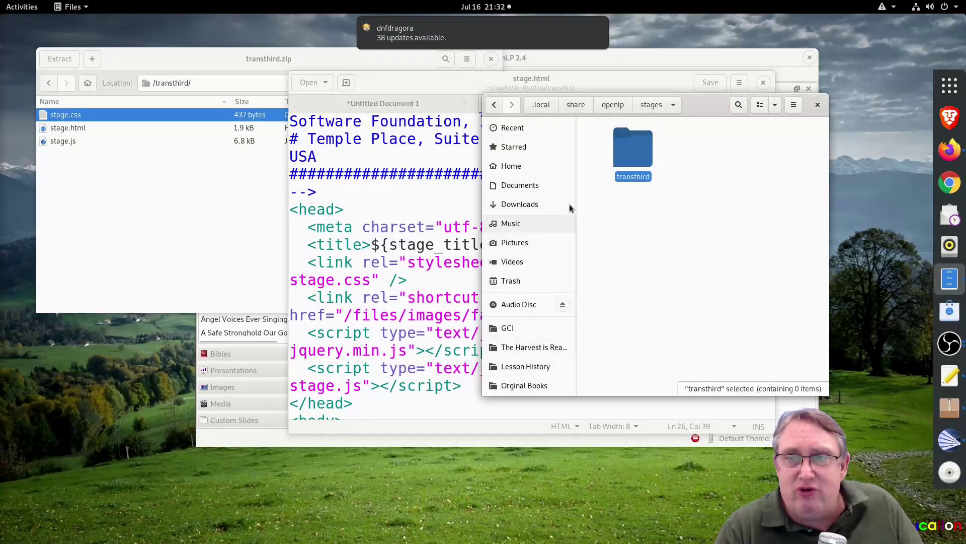
Copy stage.css, stage.html and stage.js from the archive into the transthird folder.
double_click(629, 155)
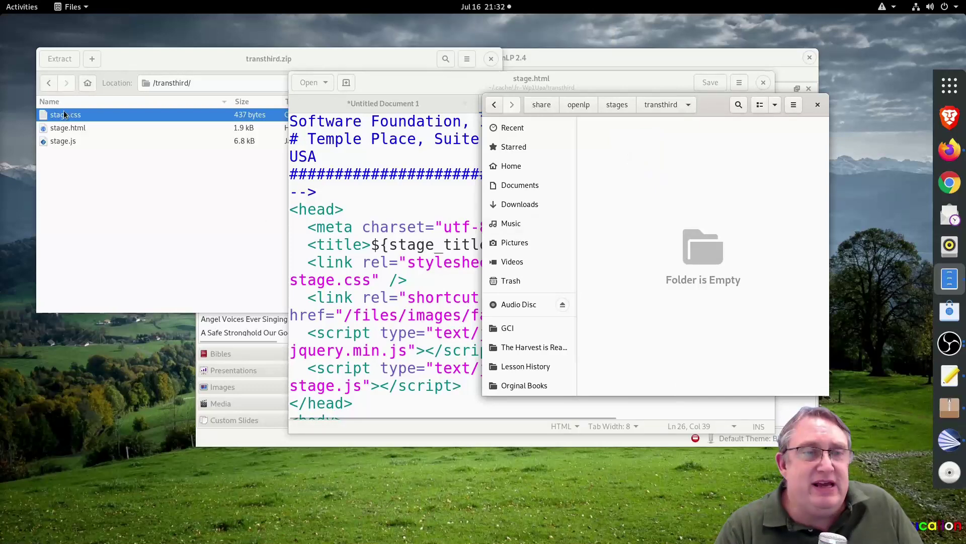
left_click(50, 141, "shift")
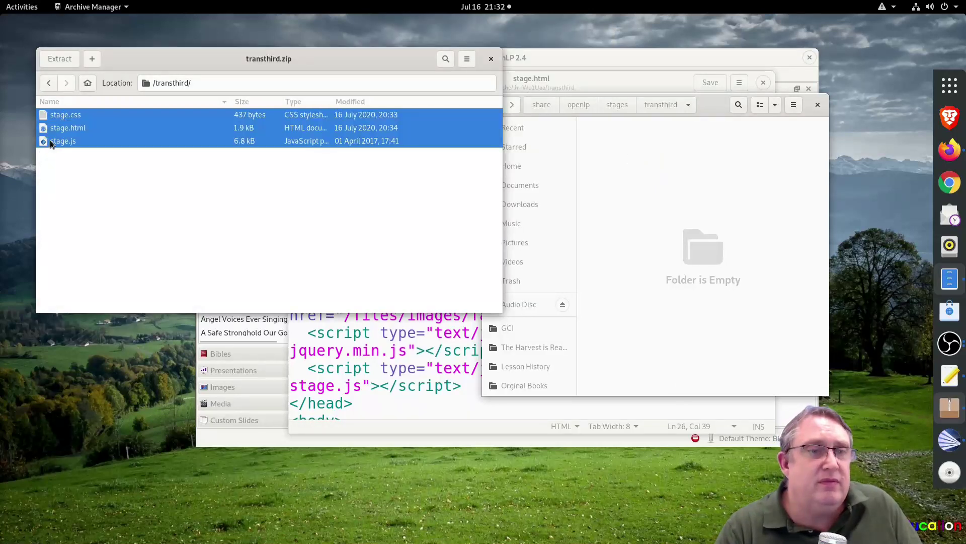
left_click_drag(50, 140, 626, 193)
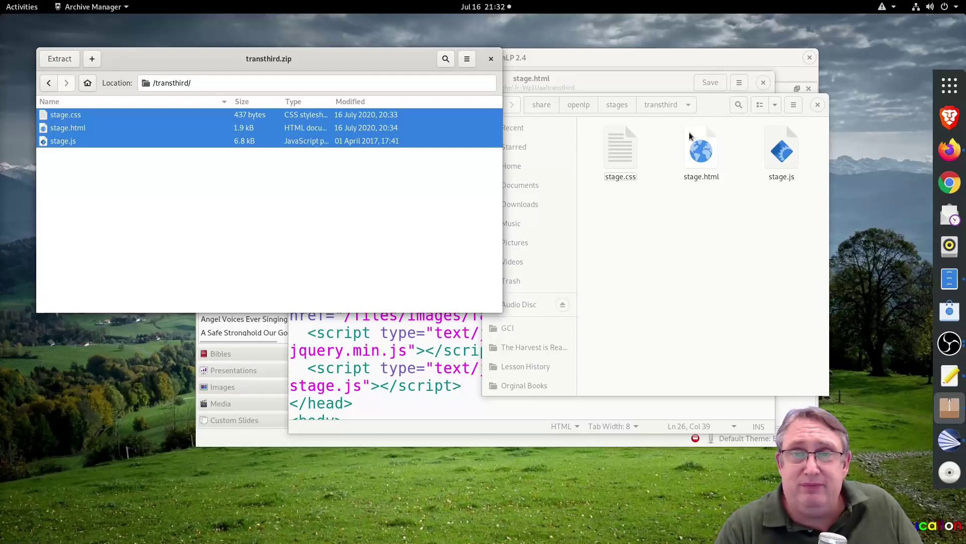
Return to stage.html in Text Editor and scroll through its markup to the closing html tag.
left_click(625, 76)
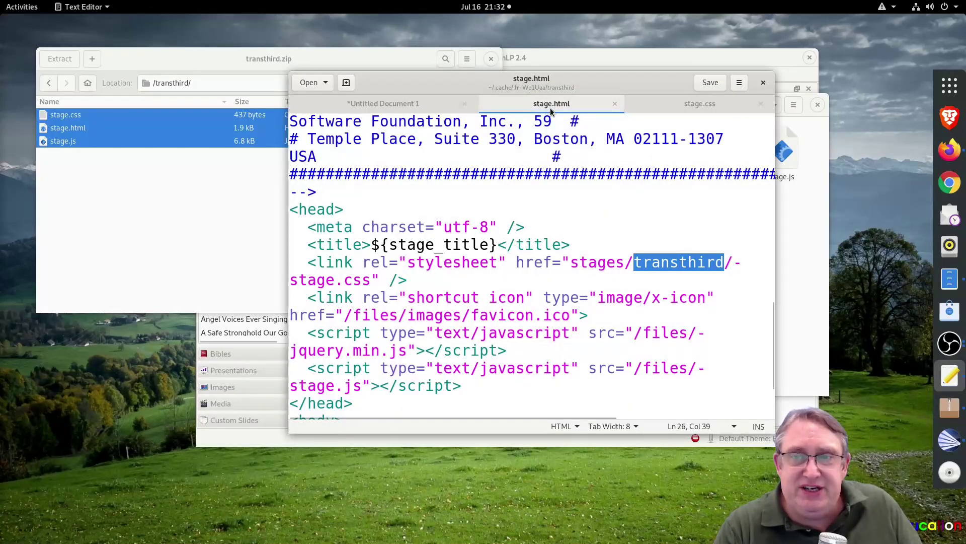
scroll(504, 275, "down", 2)
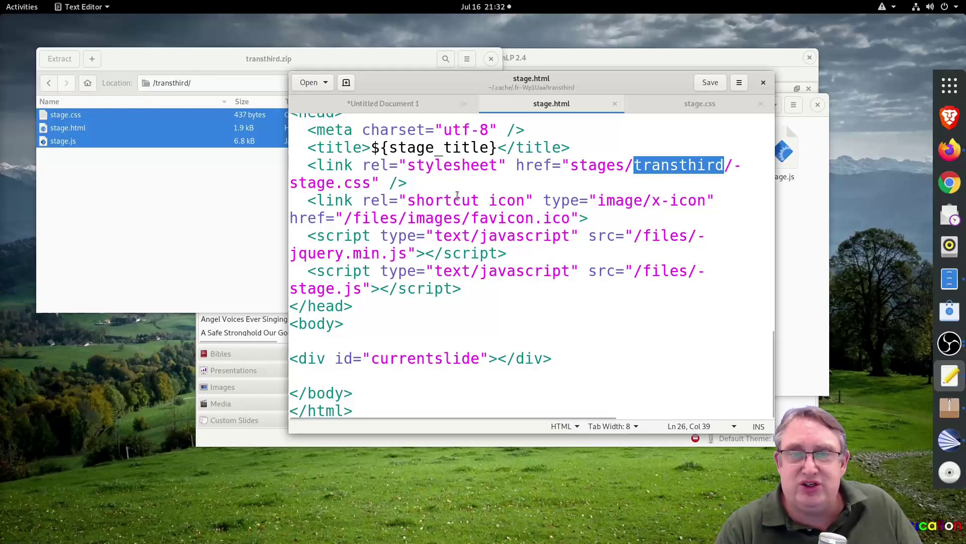
left_click(326, 184)
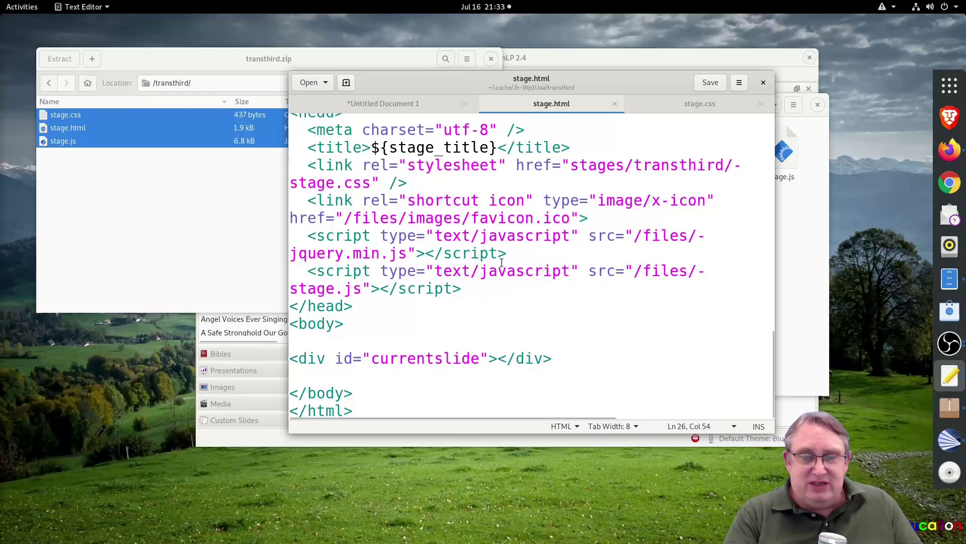
left_click(711, 107)
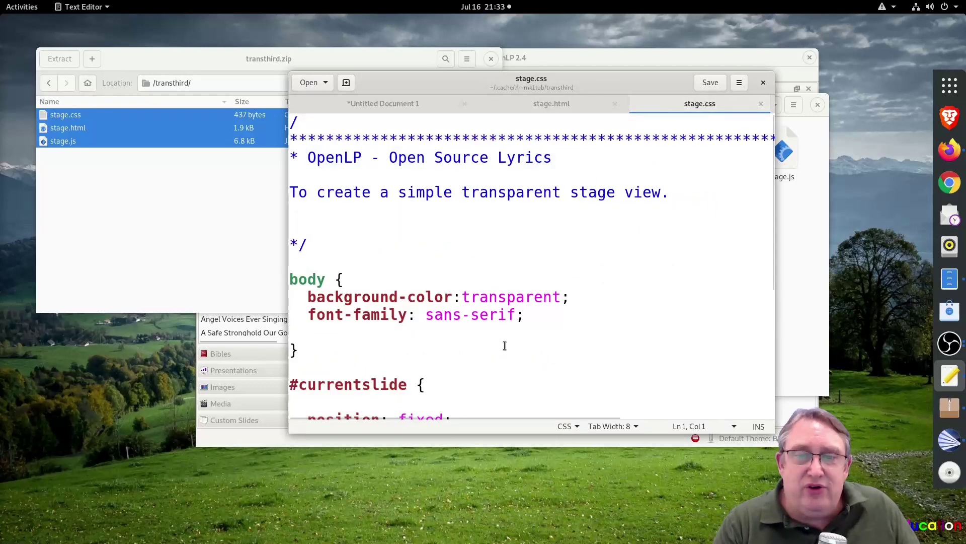
scroll(473, 322, "down", 3)
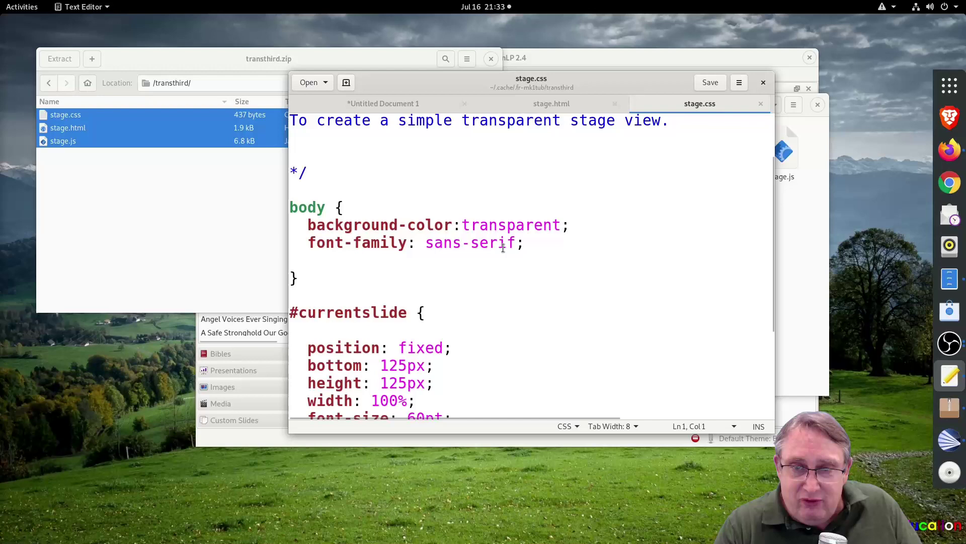
scroll(443, 255, "down", 3)
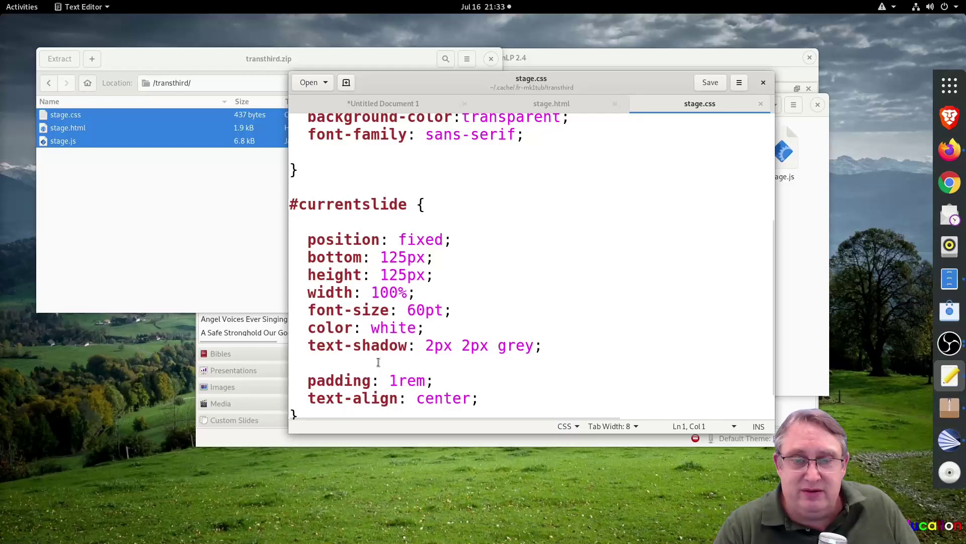
scroll(379, 362, "down", 1)
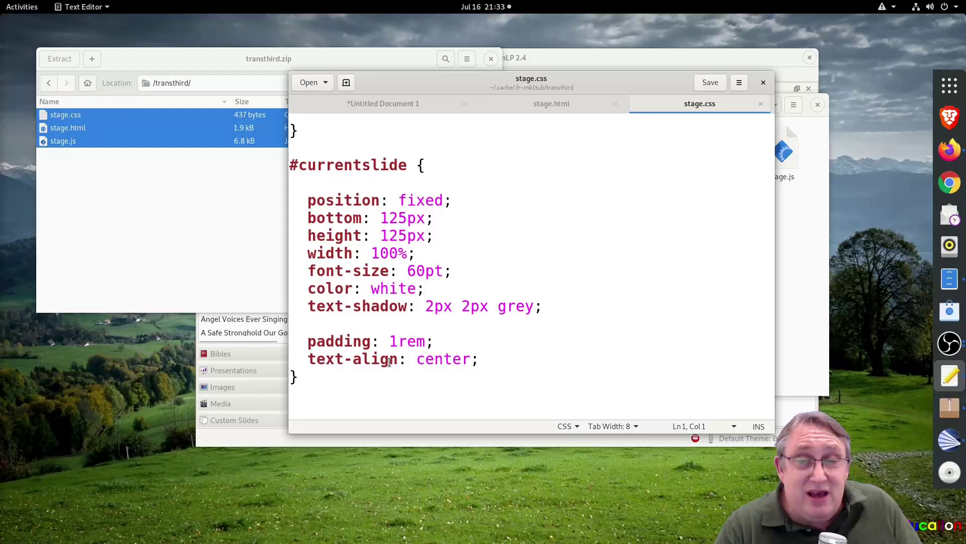
scroll(390, 361, "up", 1)
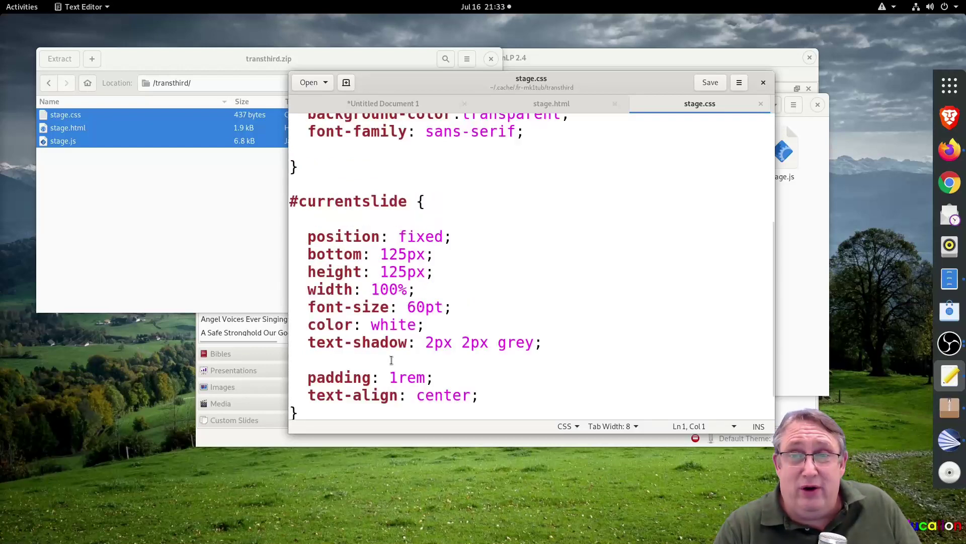
left_click(550, 103)
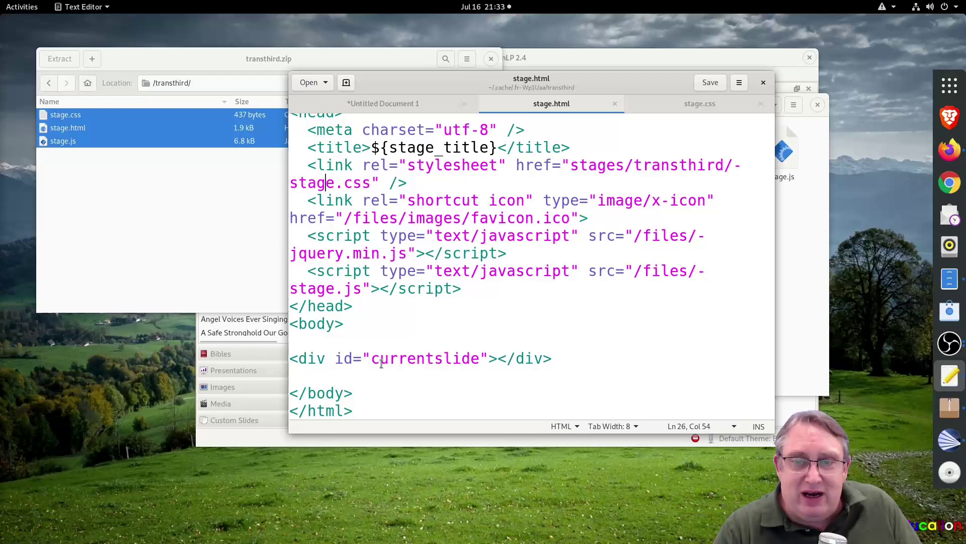
left_click(676, 106)
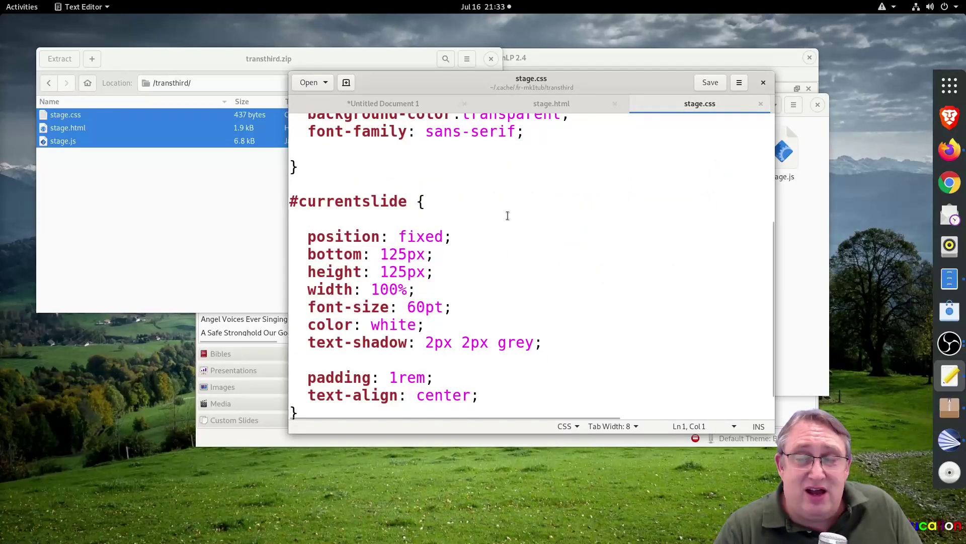
left_click(566, 104)
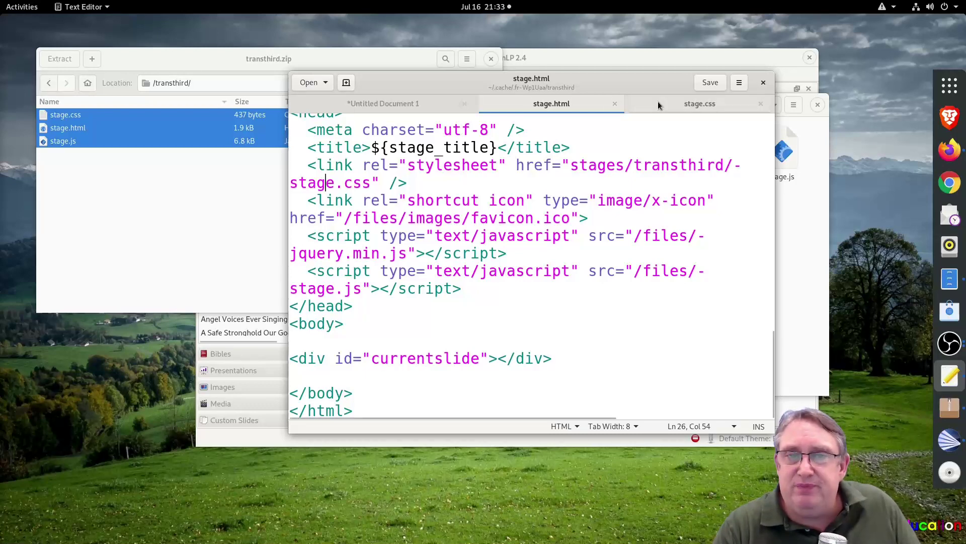
Minimize the text editor, folder browser and archive windows, then maximize OpenLP.
right_click(652, 82)
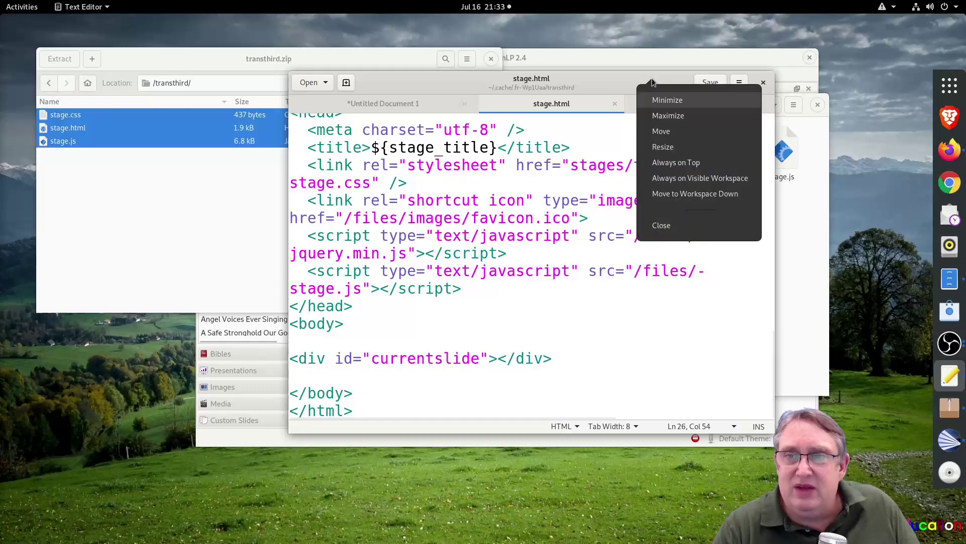
left_click(664, 102)
left_click(685, 255)
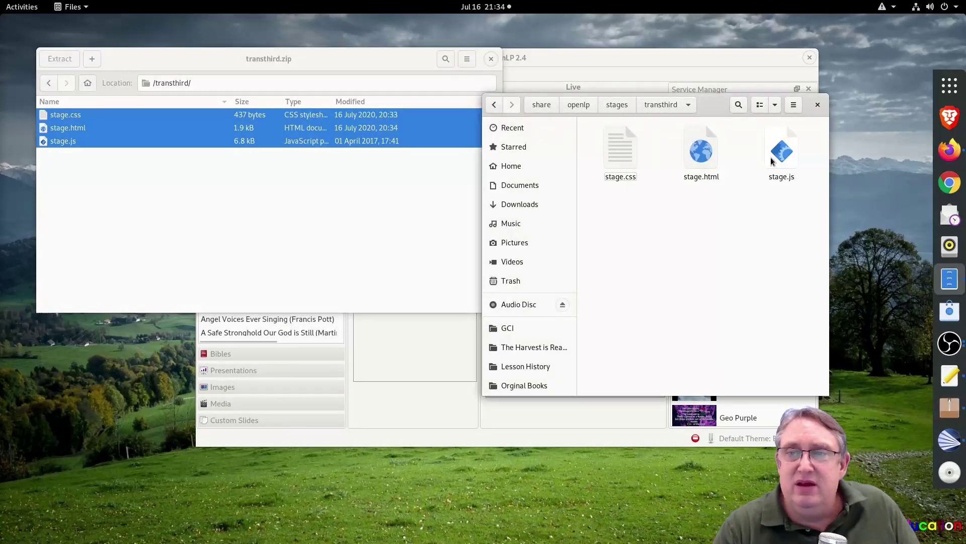
right_click(711, 99)
left_click(730, 122)
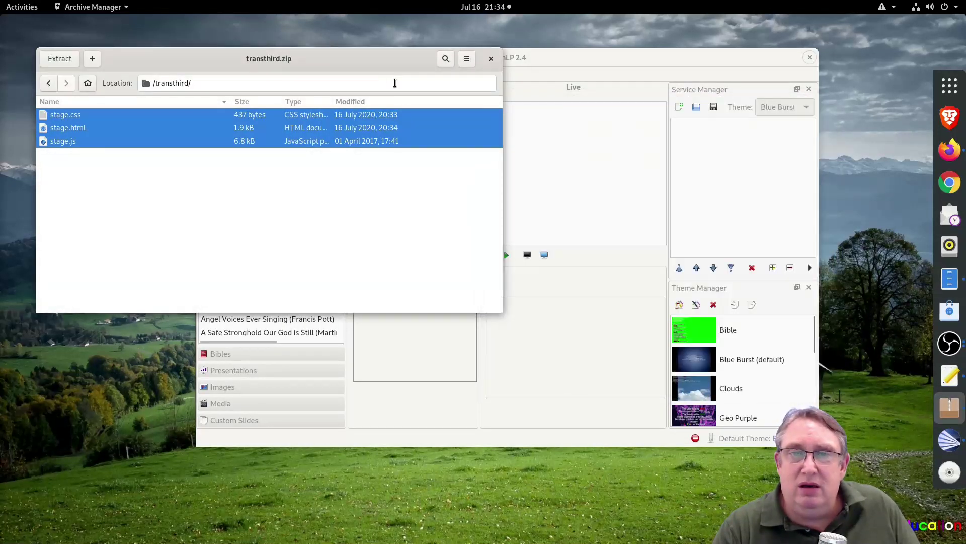
right_click(382, 59)
left_click(399, 78)
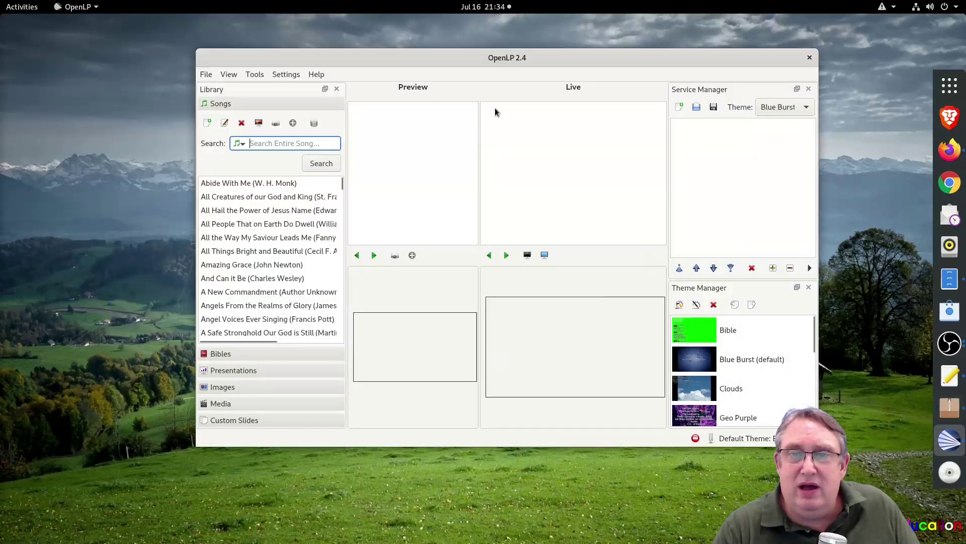
double_click(540, 60)
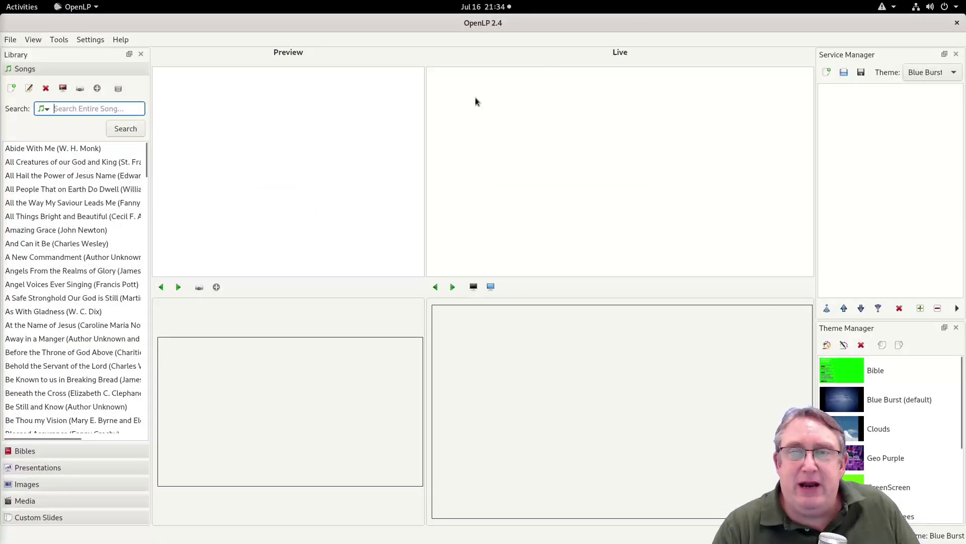
Check the Remote settings in Configure OpenLP, then add Abide With Me to the service.
left_click(79, 38)
left_click(134, 116)
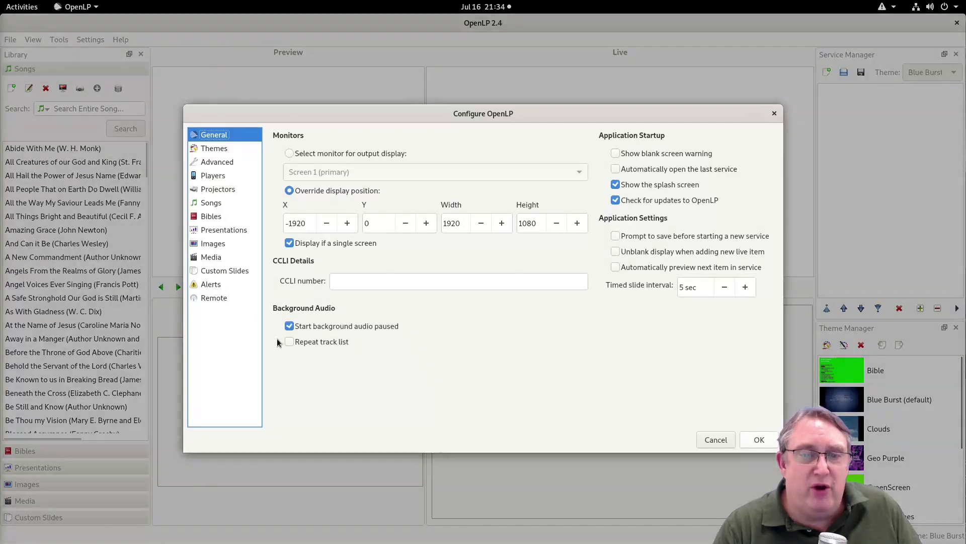
left_click(210, 300)
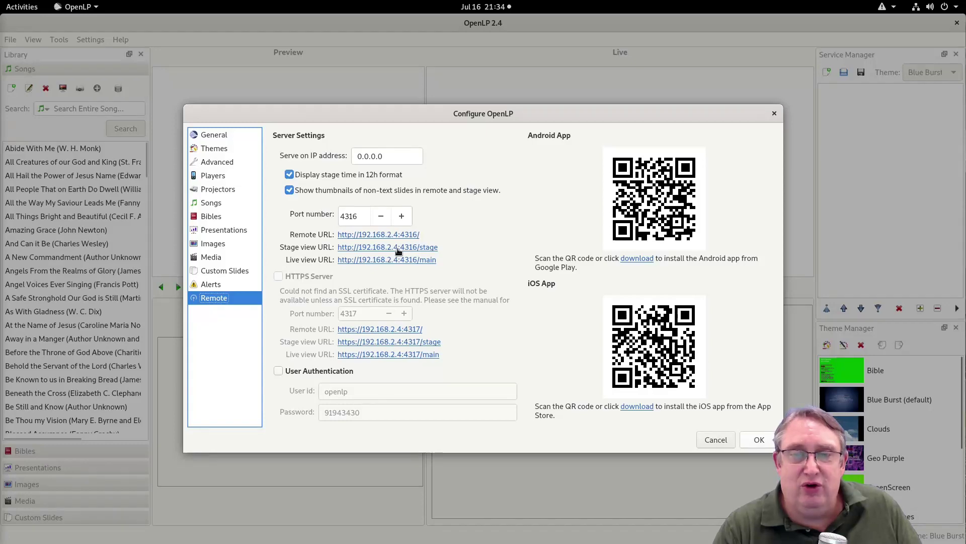
left_click(774, 113)
left_click_drag(64, 152, 876, 136)
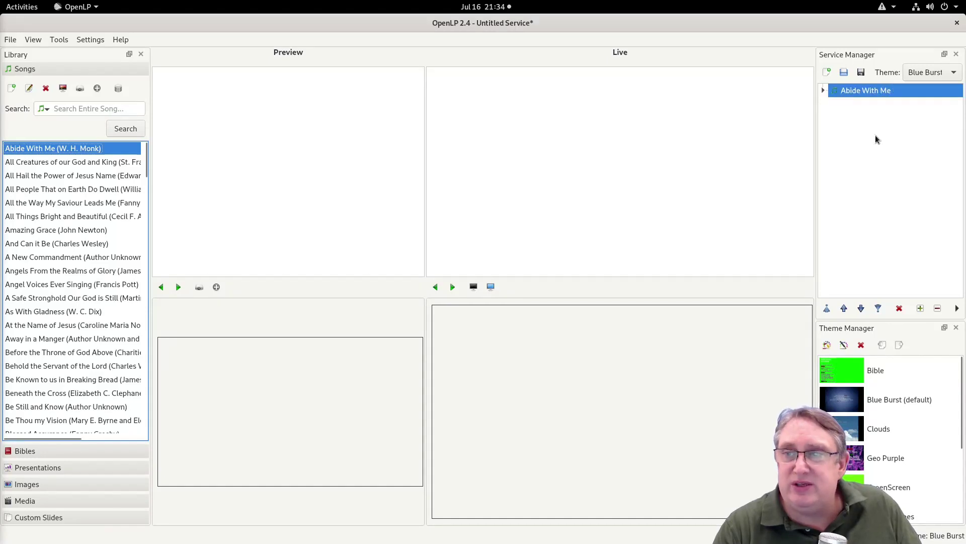
Send verse 1 of Abide With Me live, then un-maximize OpenLP and bring back stage.html.
left_click(823, 91)
left_click(860, 104)
double_click(861, 105)
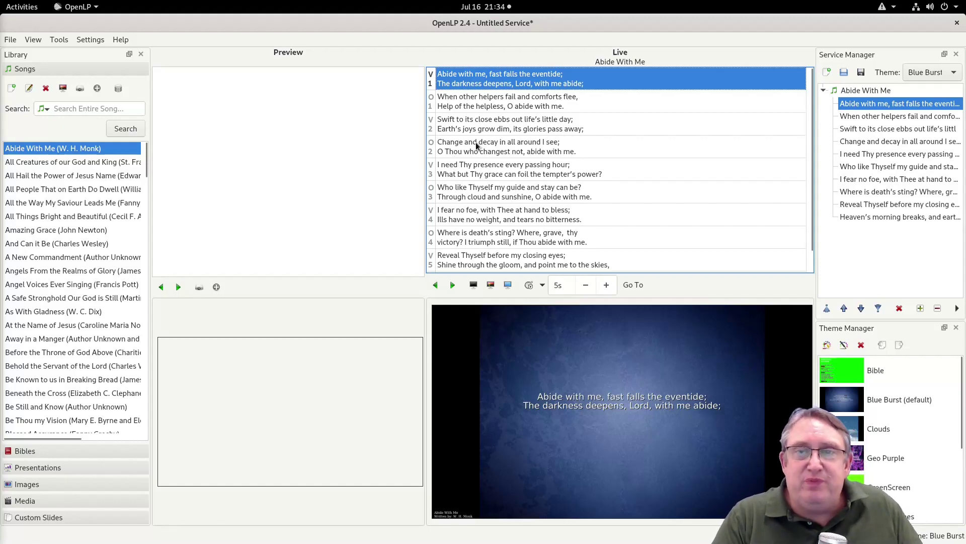
double_click(499, 24)
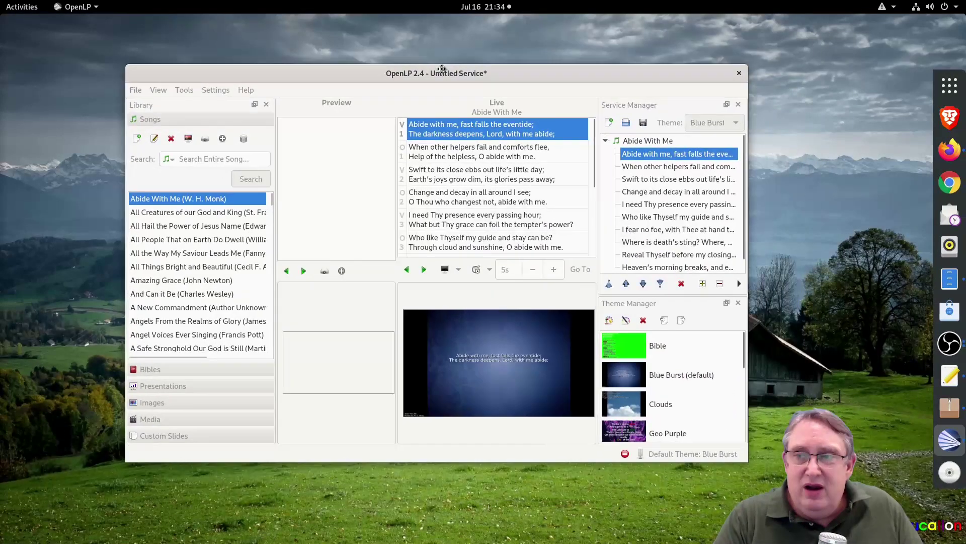
left_click(950, 375)
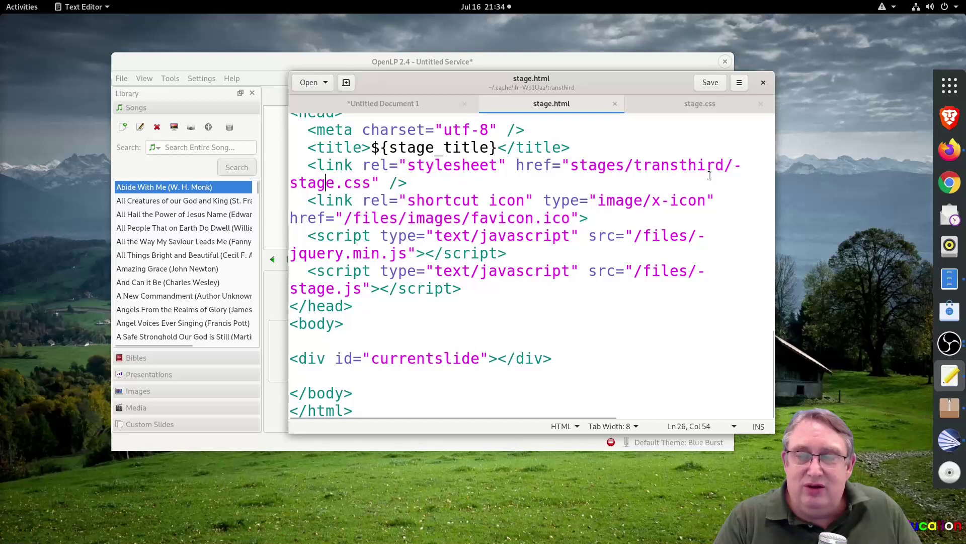
Open the OpenLP 2.4 Stage View transthird page in a new Firefox tab, then switch to OBS.
left_click(950, 160)
left_click(825, 166)
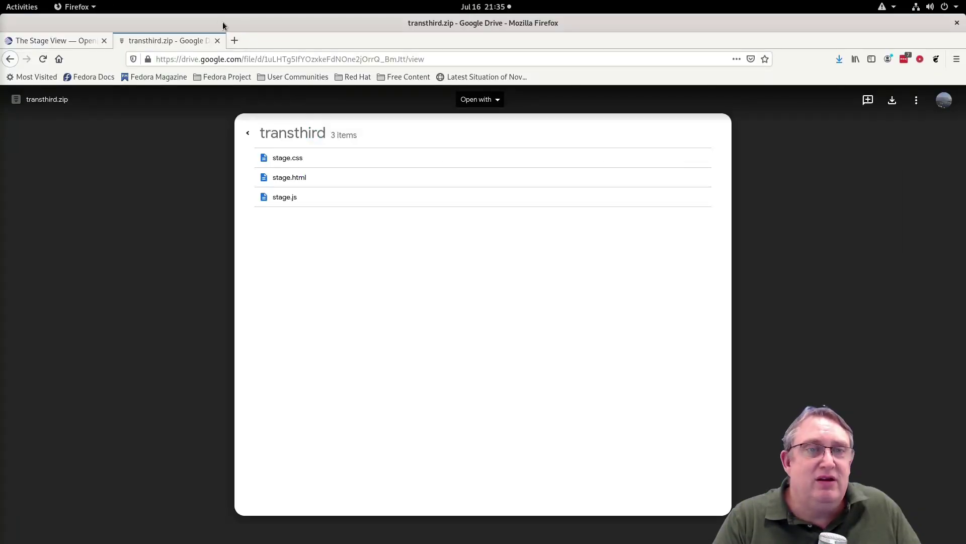
left_click(233, 43)
right_click(215, 58)
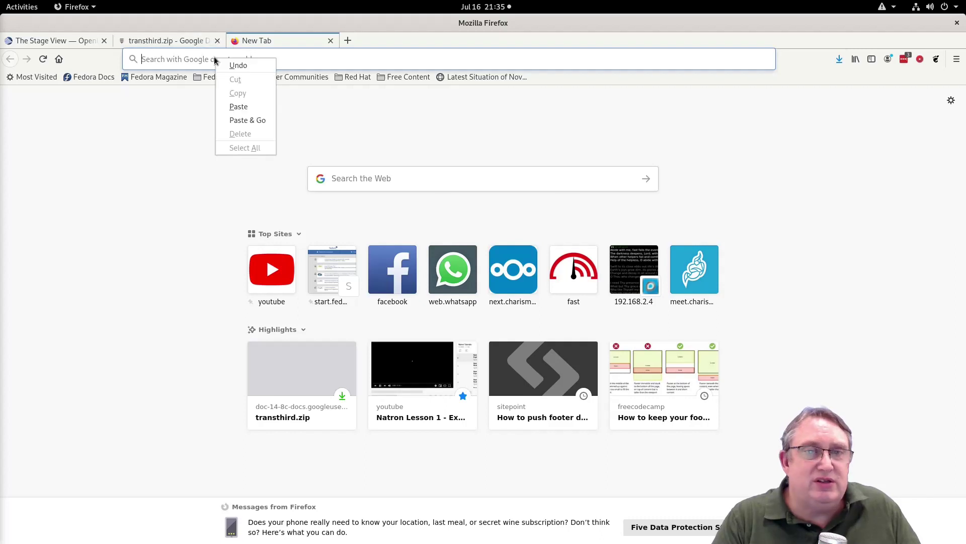
left_click(252, 108)
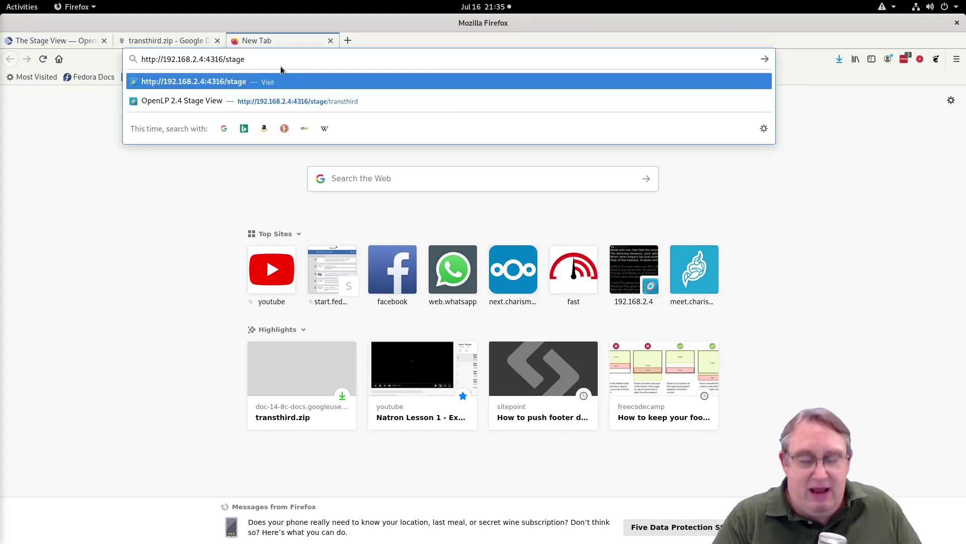
type("/")
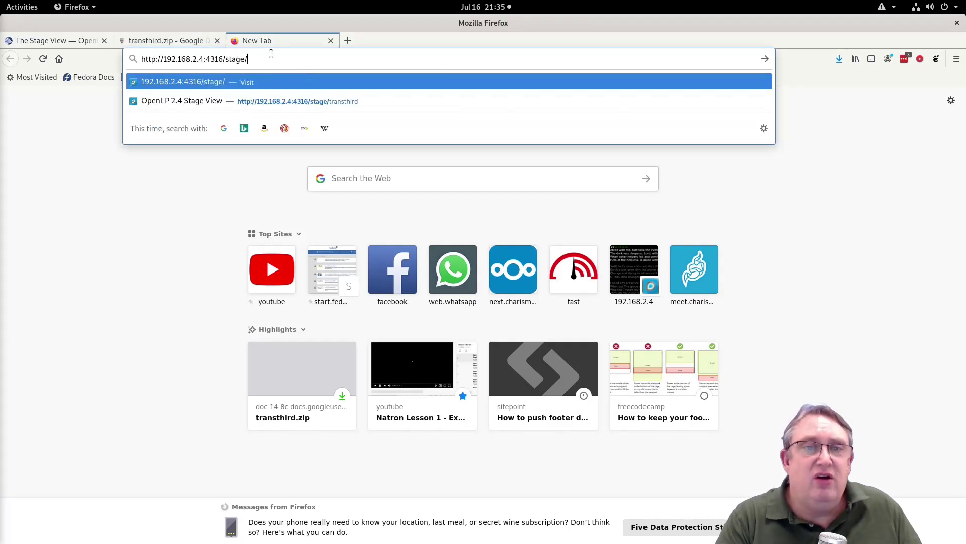
left_click(312, 103)
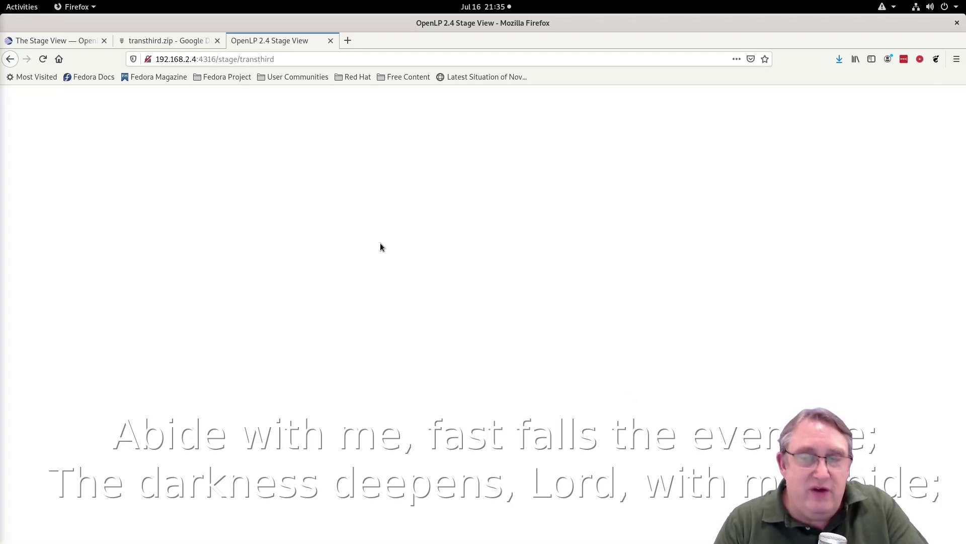
key("ctrl+alt+Down")
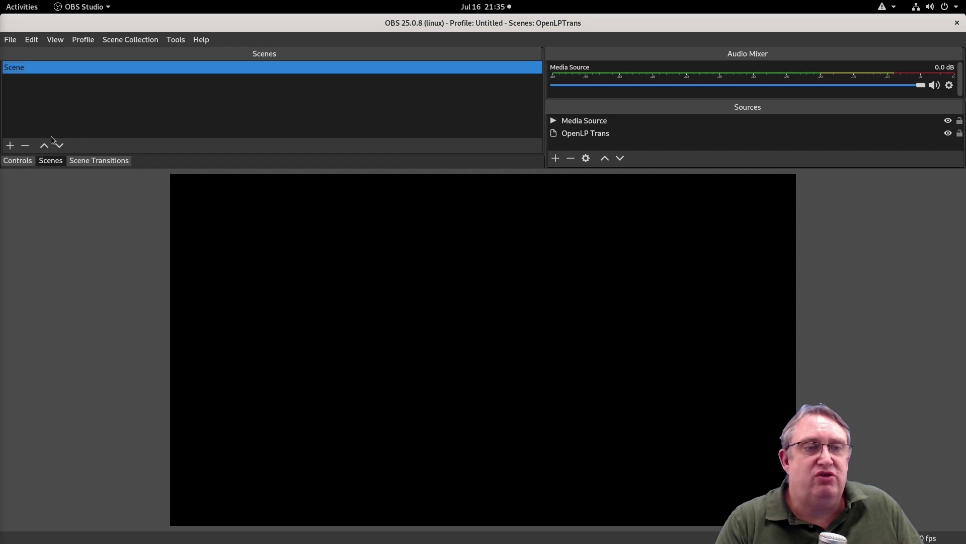
Create 'Scene 2' and add an Image source using BG-skyblue.png as its background.
left_click(10, 146)
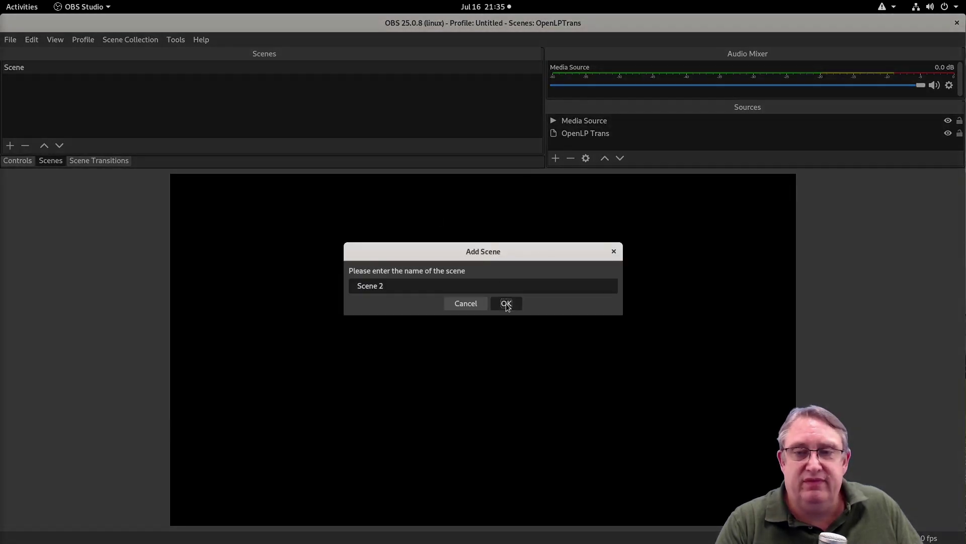
left_click(506, 303)
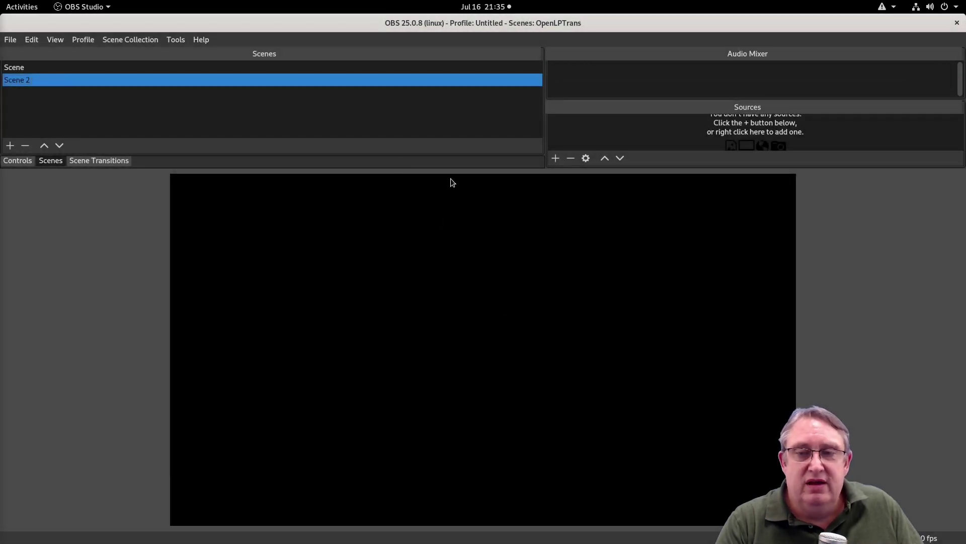
left_click(561, 159)
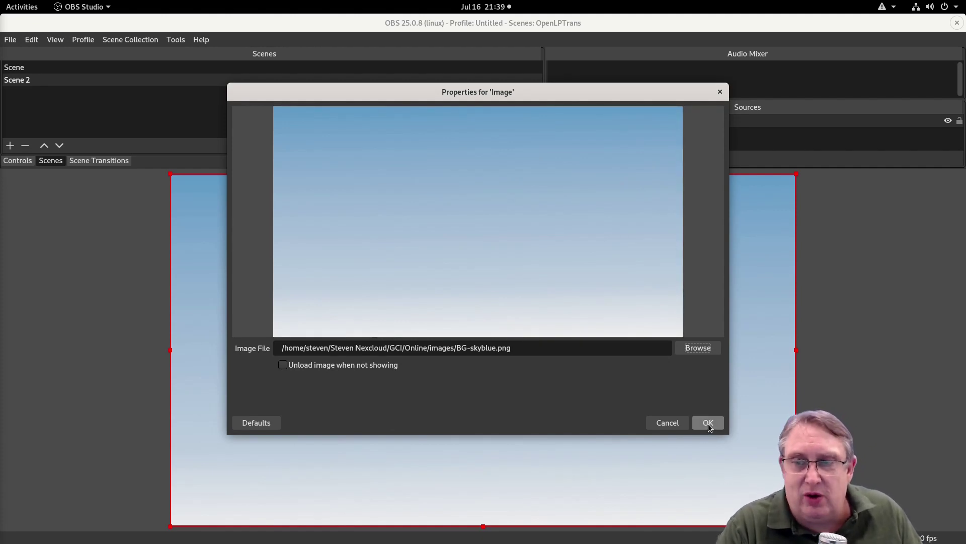
left_click(708, 423)
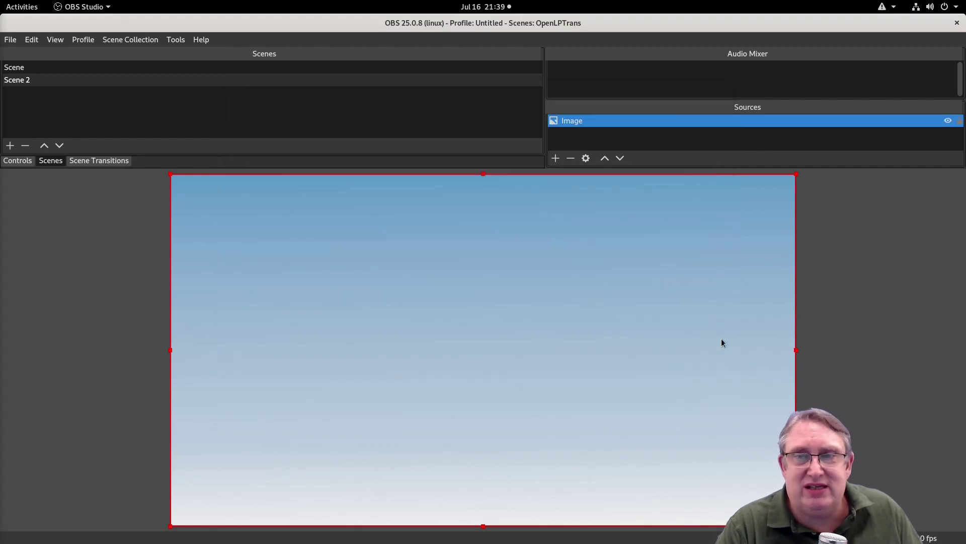
Add a Linux Browser source named 'OpenLP Lower'.
left_click(556, 159)
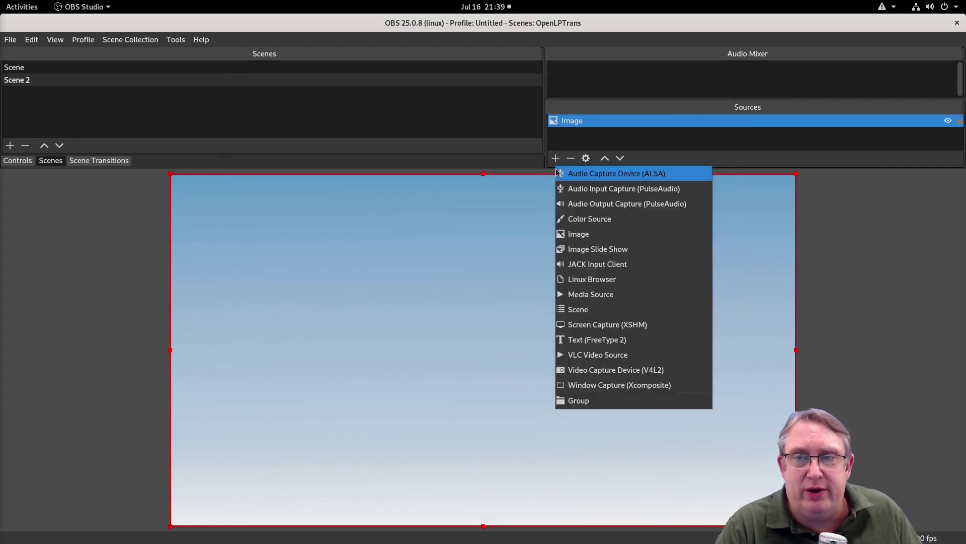
left_click(584, 280)
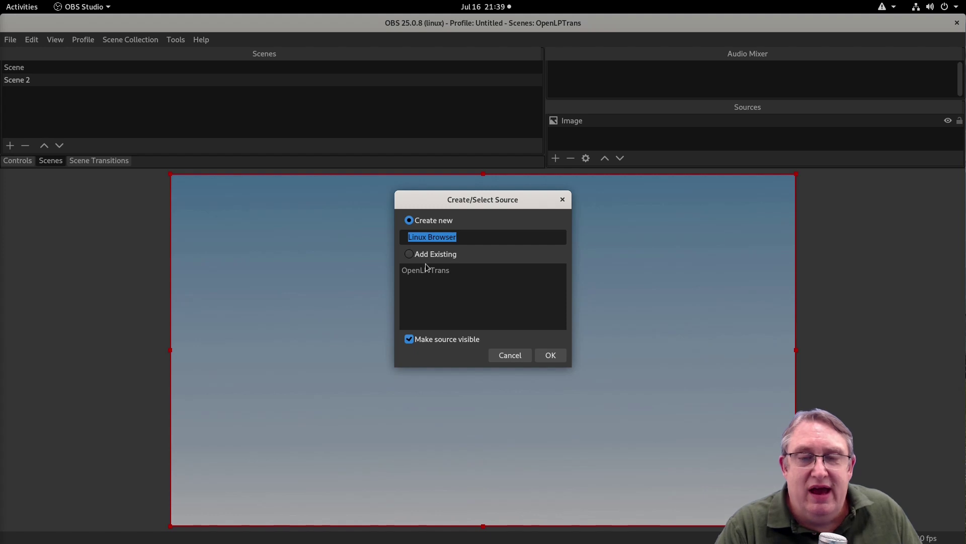
left_click(456, 238)
triple_click(455, 238)
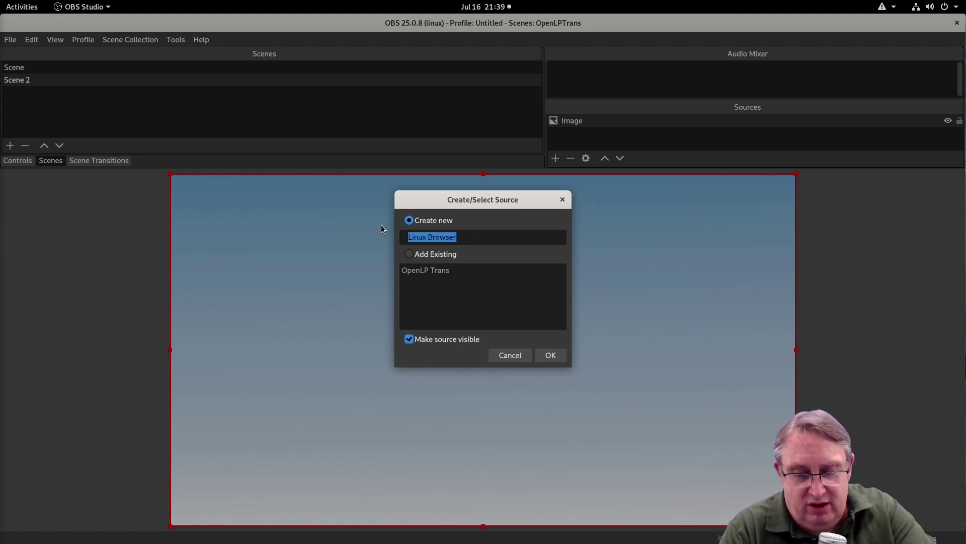
type("OPe")
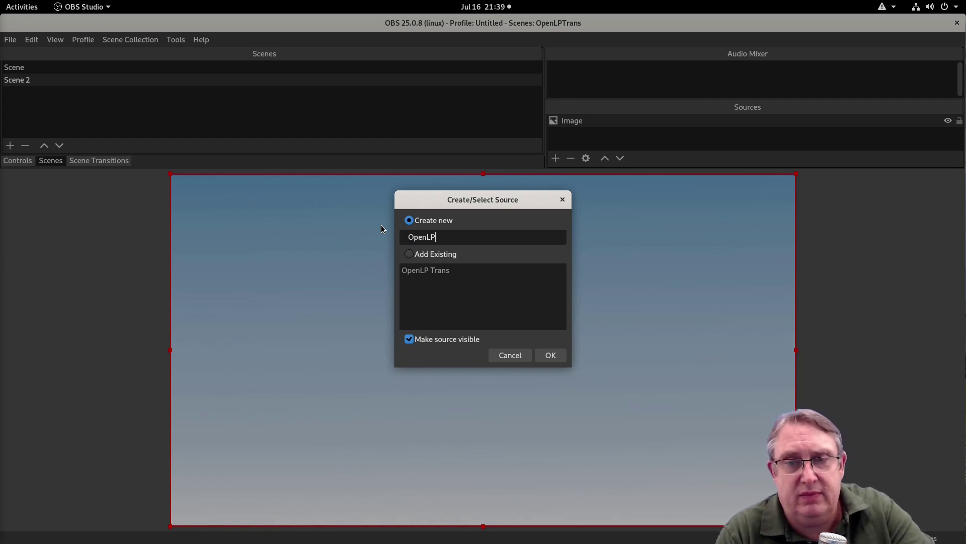
type("nLP ")
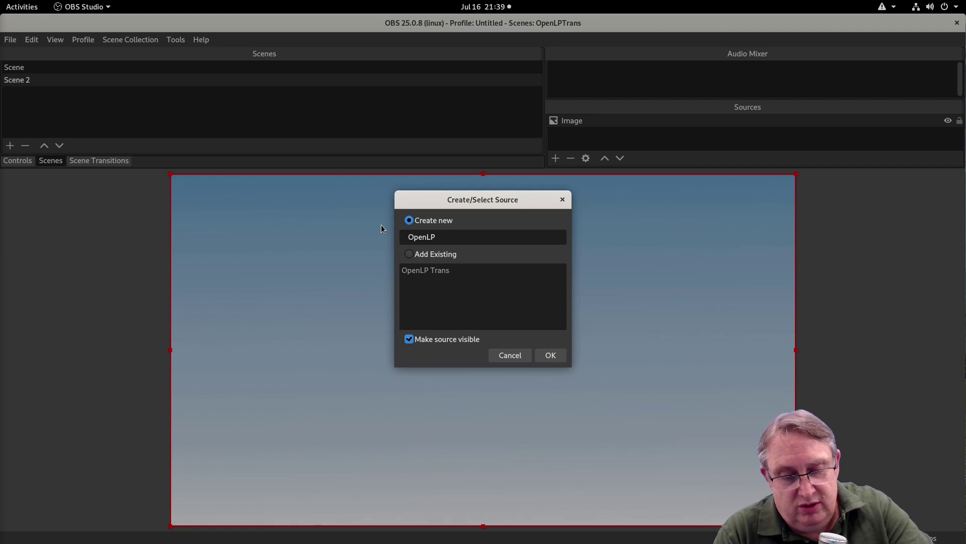
type("Lower")
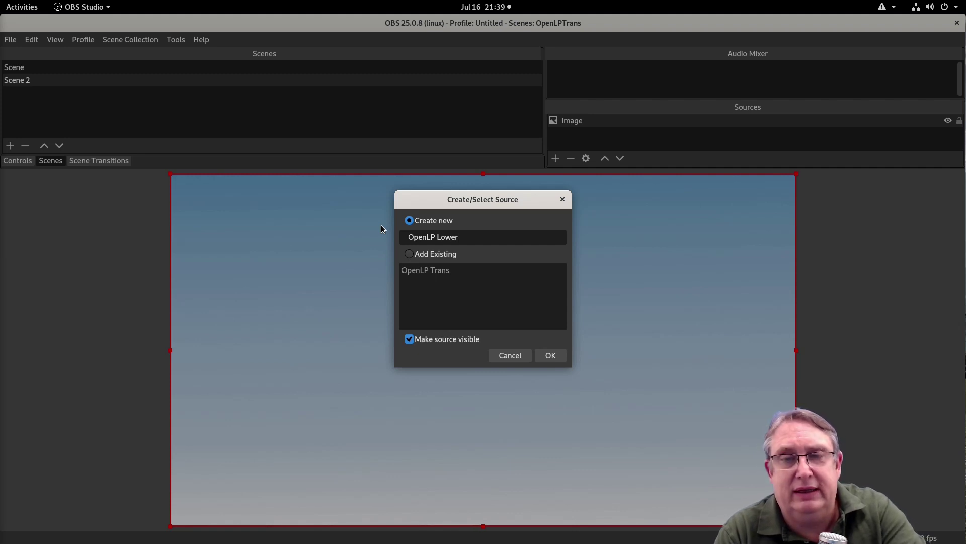
key("Return")
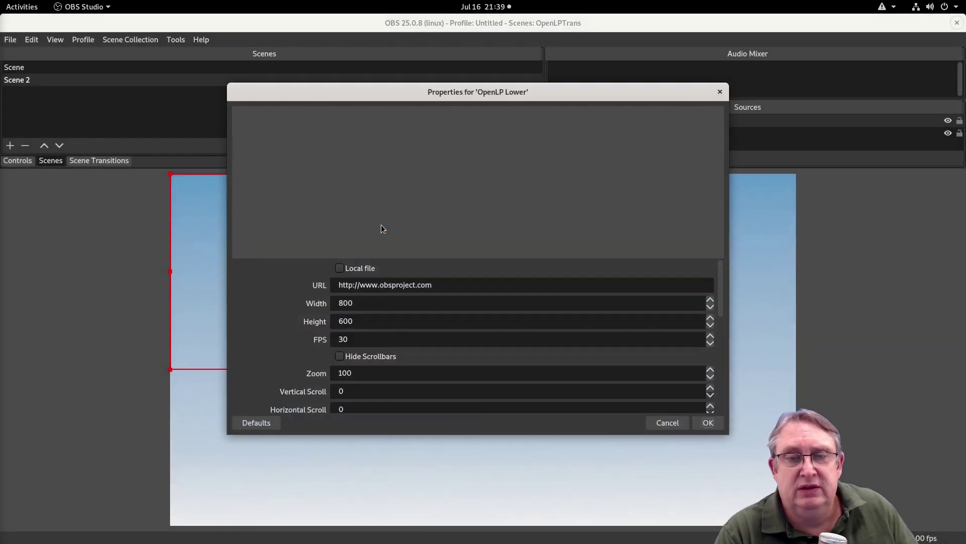
Replace the placeholder URL with the pasted OpenLP stage/transthird address, fixing its last letter.
double_click(387, 285)
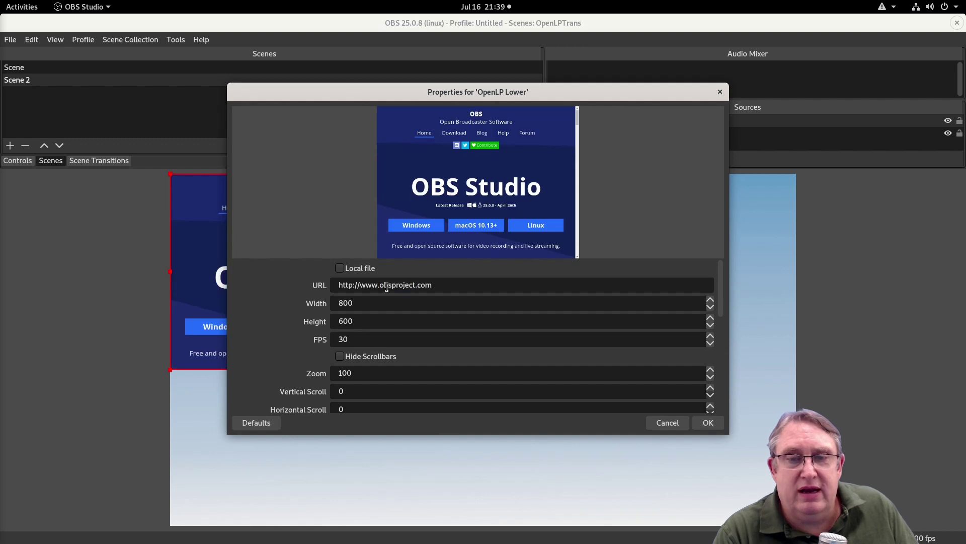
triple_click(387, 285)
right_click(386, 285)
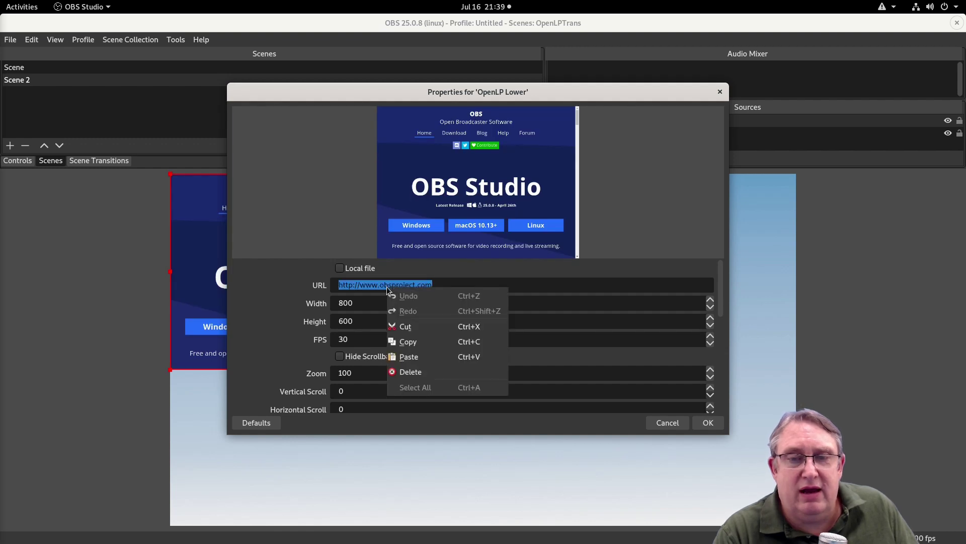
left_click(408, 358)
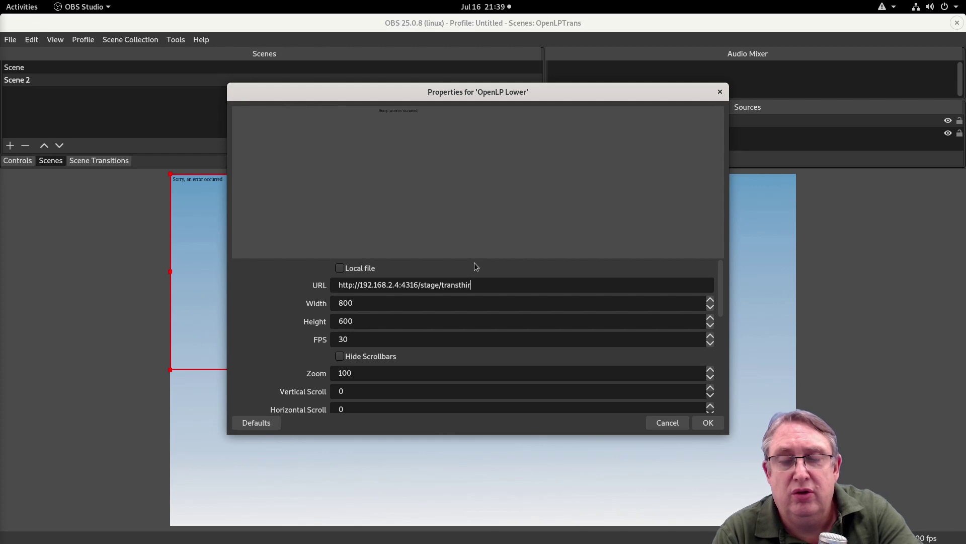
key("BackSpace")
type("d")
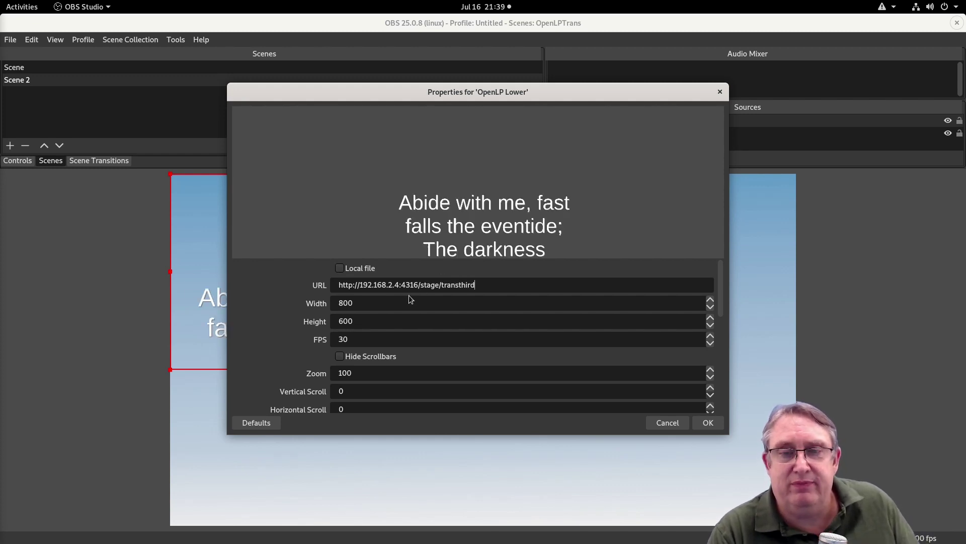
Set the browser source size to width 1920 and height 1080.
double_click(357, 303)
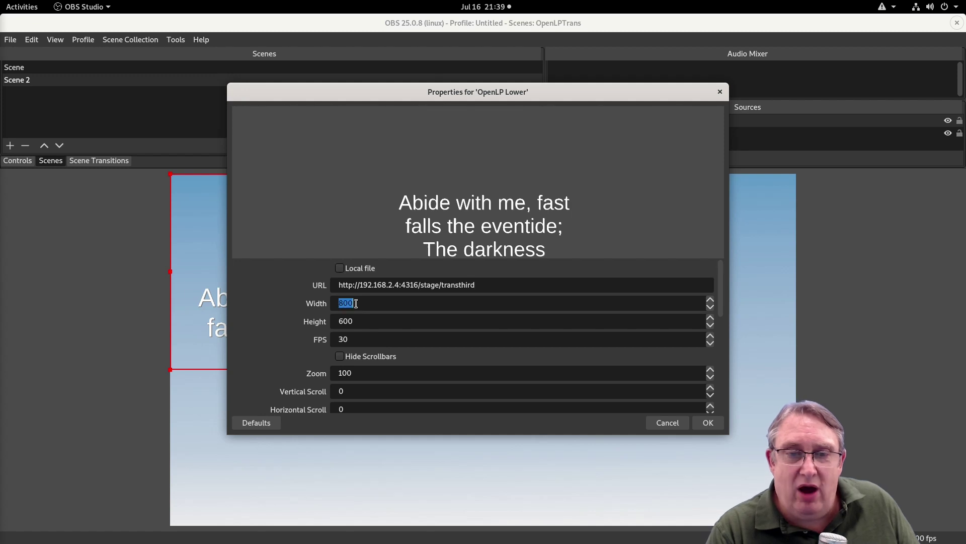
type("1920")
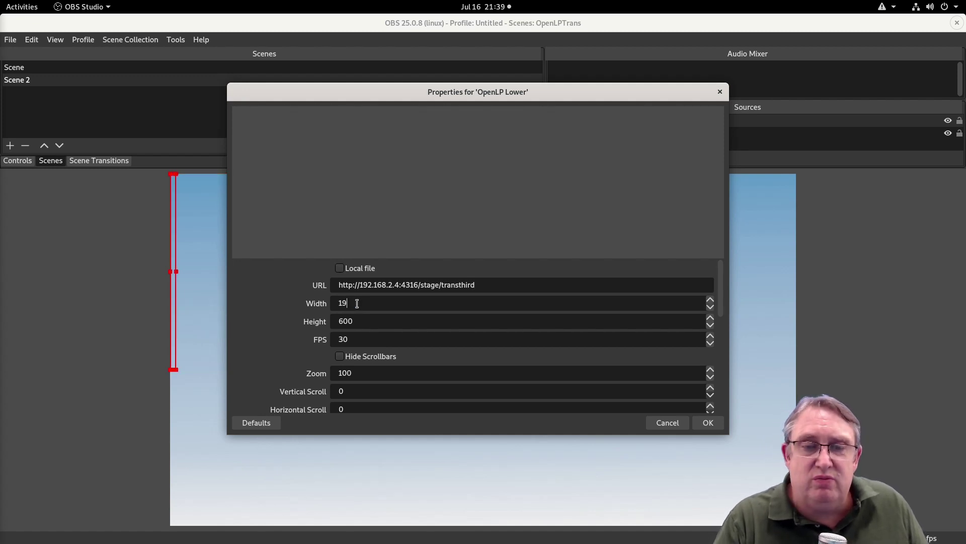
double_click(360, 322)
type("1")
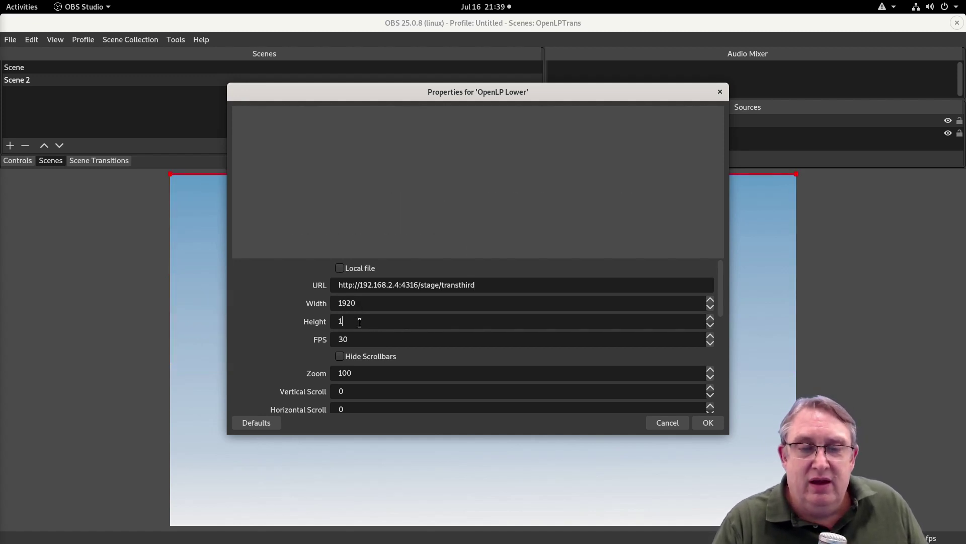
type("080")
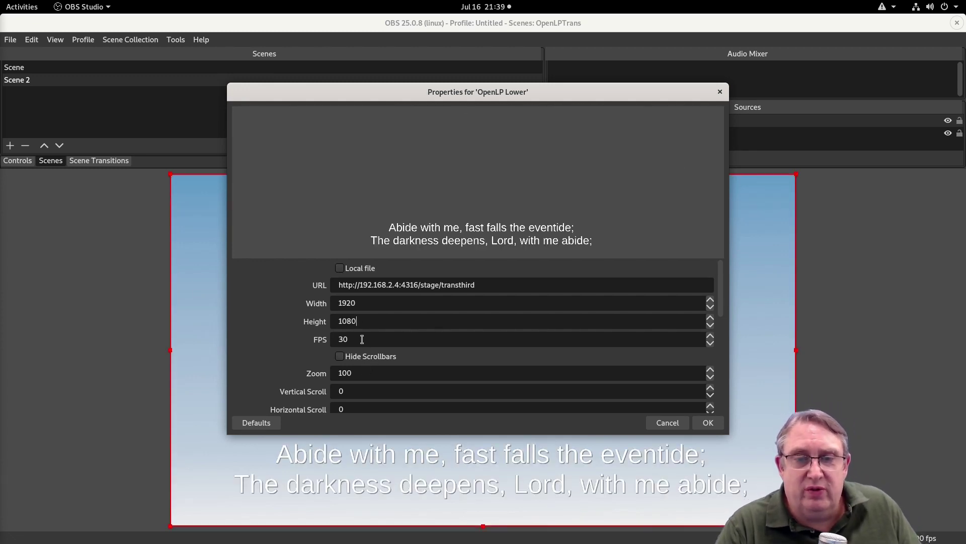
scroll(444, 338, "down", 10)
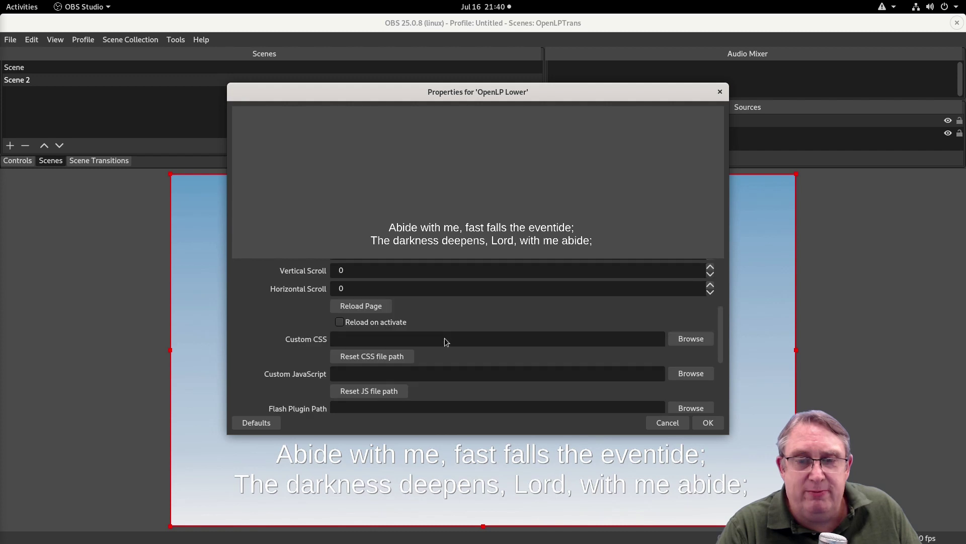
scroll(445, 338, "down", 3)
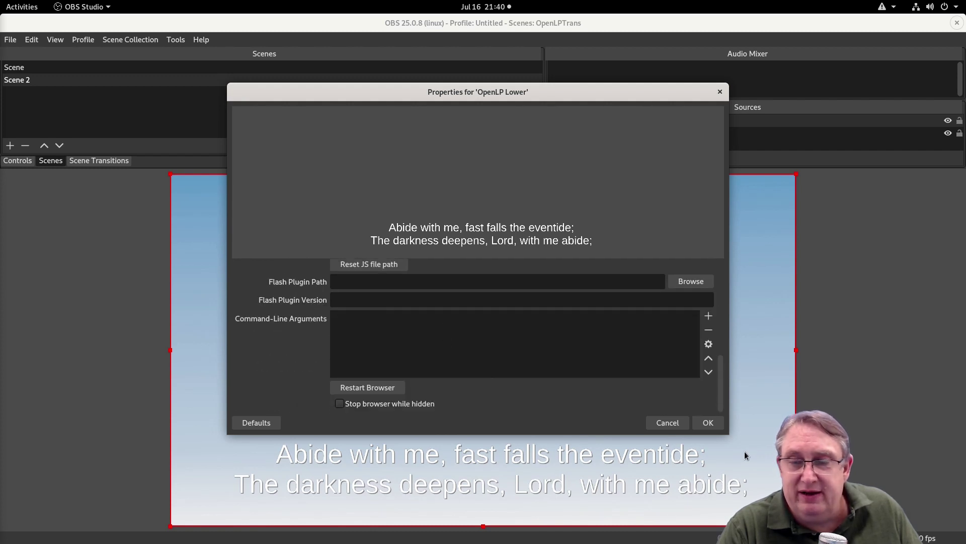
Apply the OpenLP Lower browser source settings so the lyrics overlay the sky background.
left_click(708, 421)
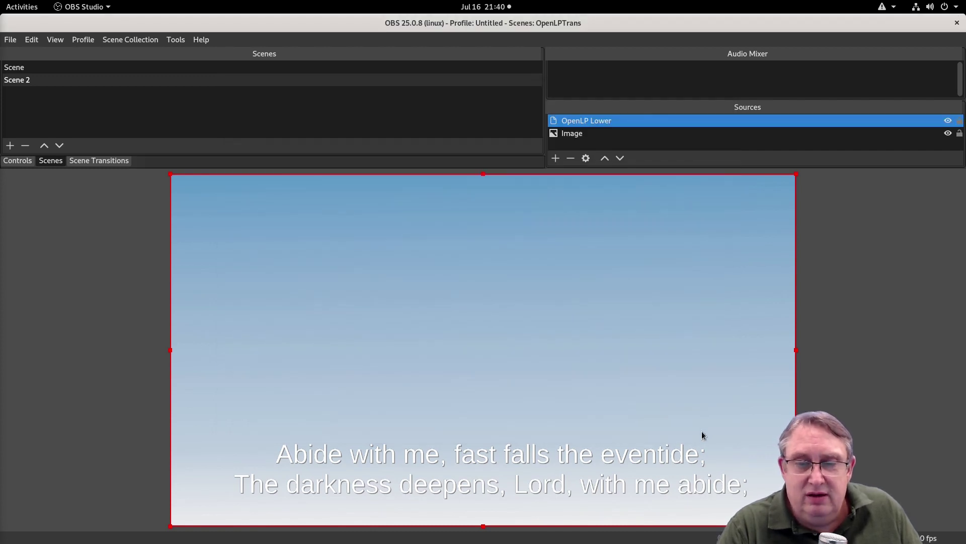